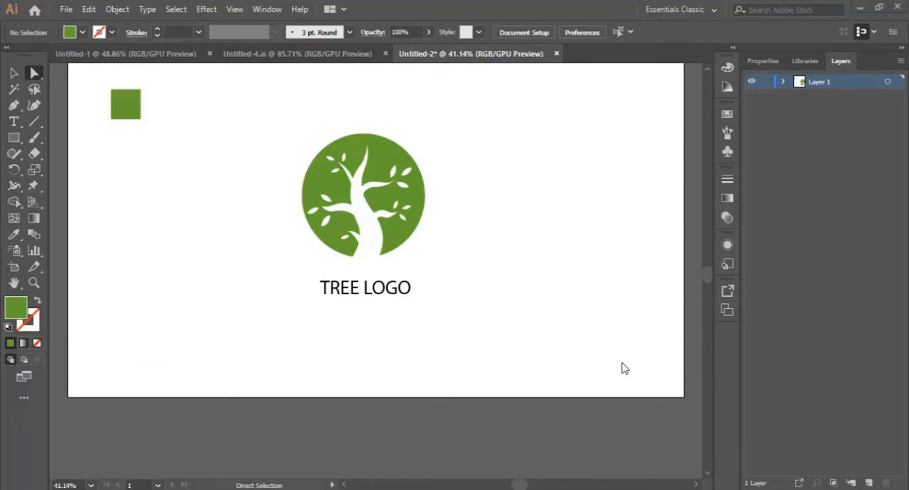
# Create a new 1920 x 1080 px document from the recent Web-Large preset
pyautogui.scroll(1, 415, 310)
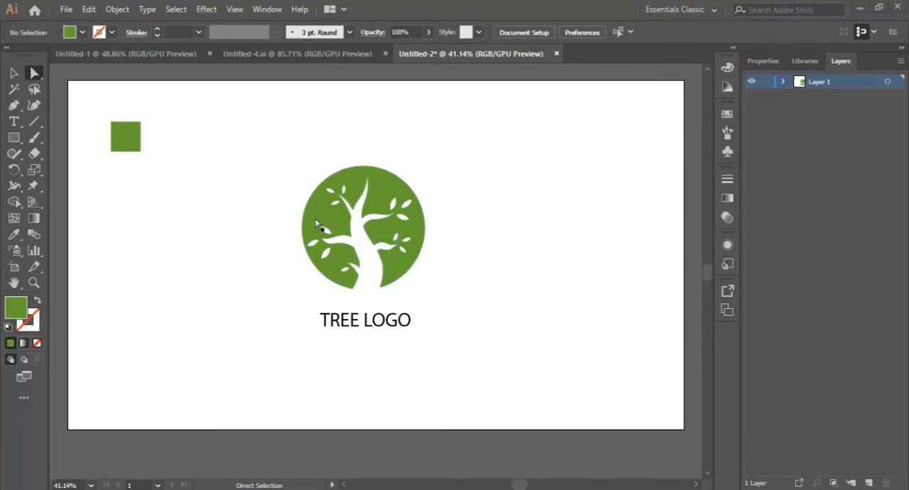
pyautogui.click(66, 10)
pyautogui.click(69, 25)
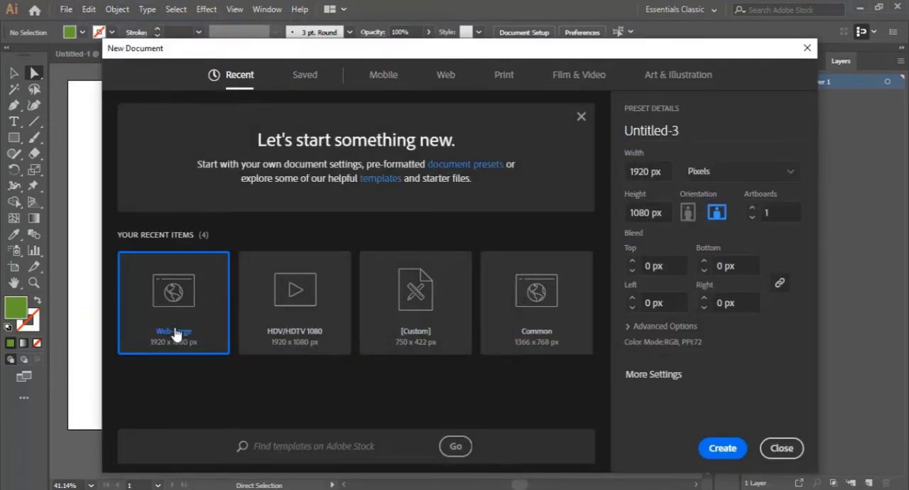
pyautogui.doubleClick(179, 301)
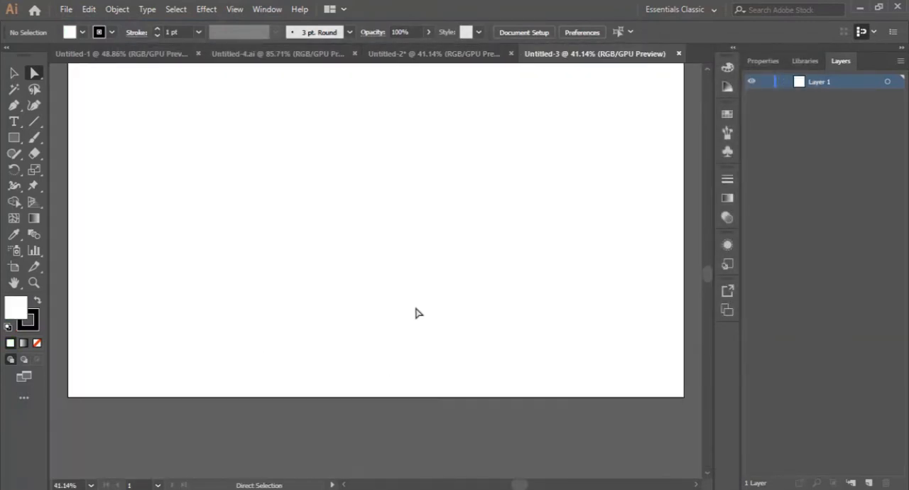
# Copy the green square from the finished tree logo document into the new document and place it in the artboard's upper-left corner
pyautogui.click(434, 54)
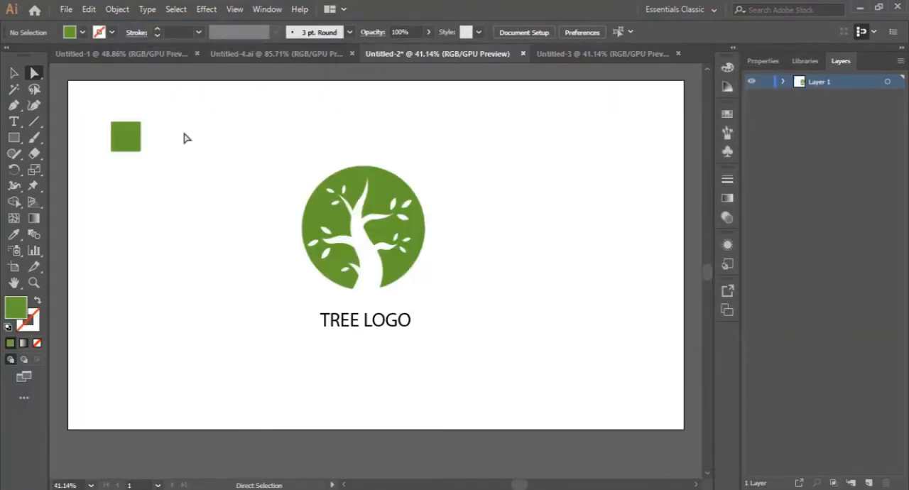
pyautogui.moveTo(134, 142); pyautogui.dragTo(207, 149)
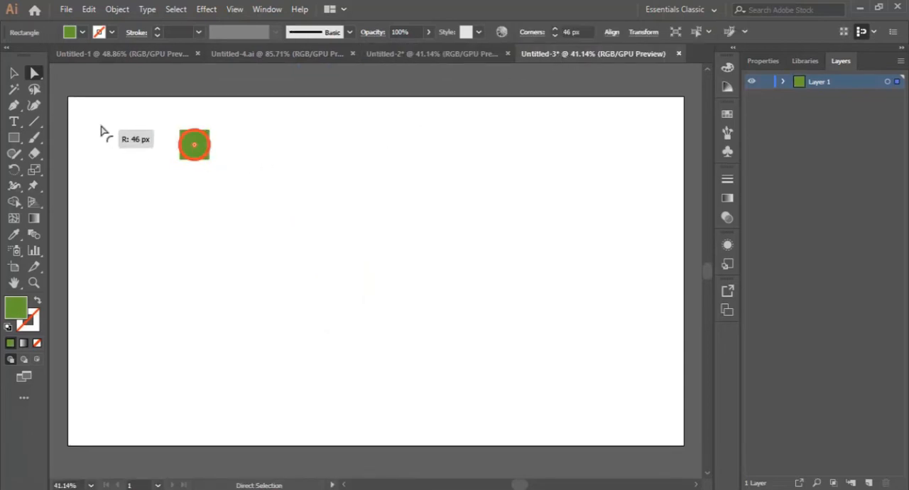
pyautogui.click(13, 73)
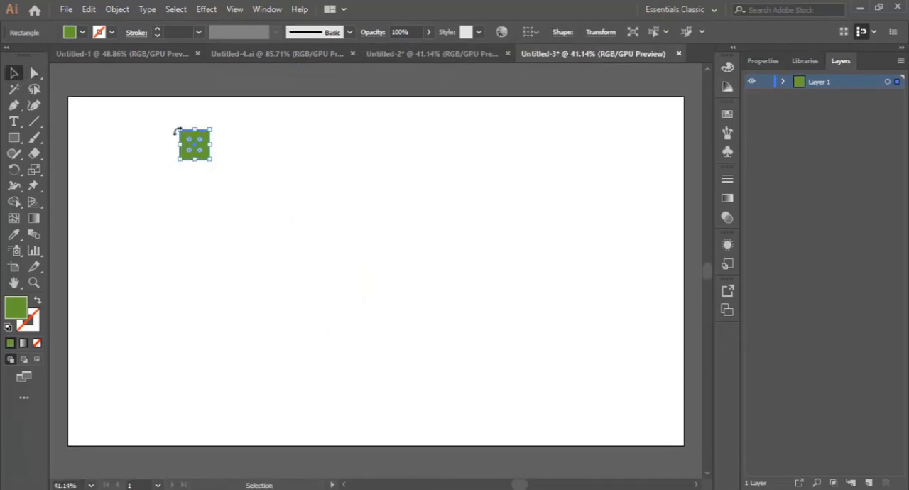
pyautogui.click(221, 168)
pyautogui.moveTo(200, 147); pyautogui.dragTo(110, 125)
pyautogui.click(299, 245)
pyautogui.scroll(-1, 298, 245)
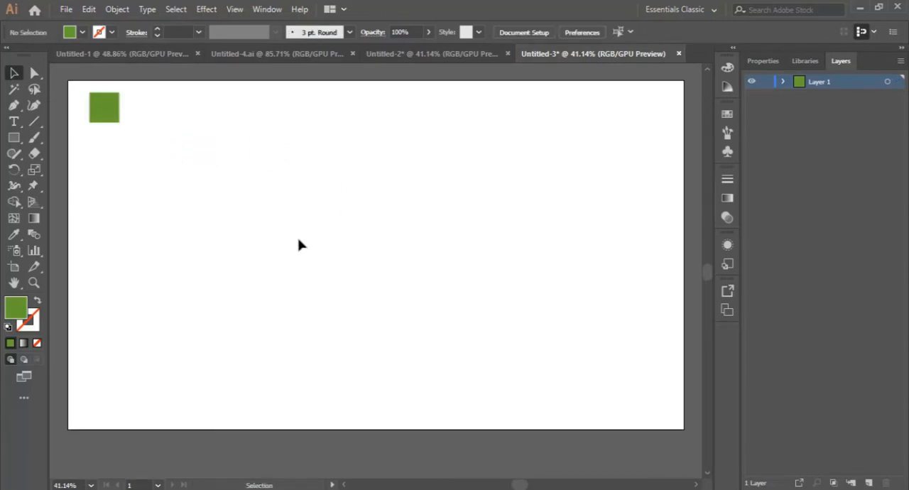
# Draw a large green circle without a stroke in the middle of the artboard with the Ellipse tool
pyautogui.click(14, 137)
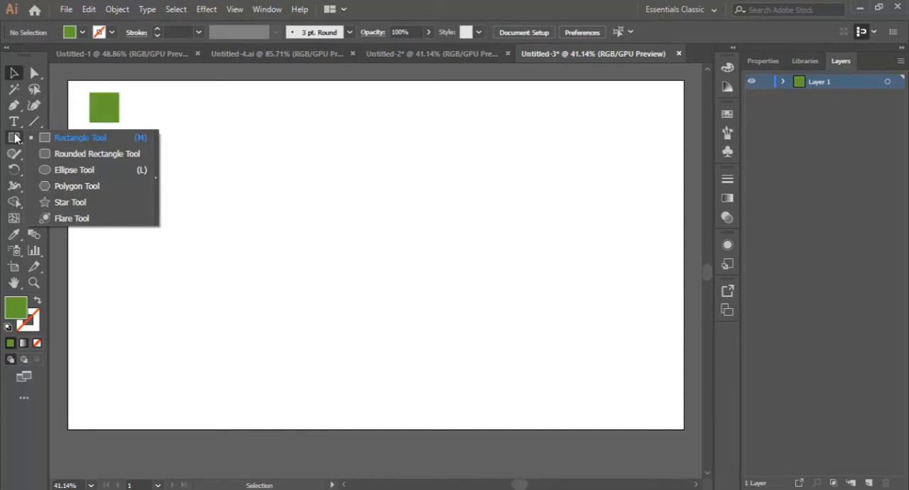
pyautogui.click(60, 170)
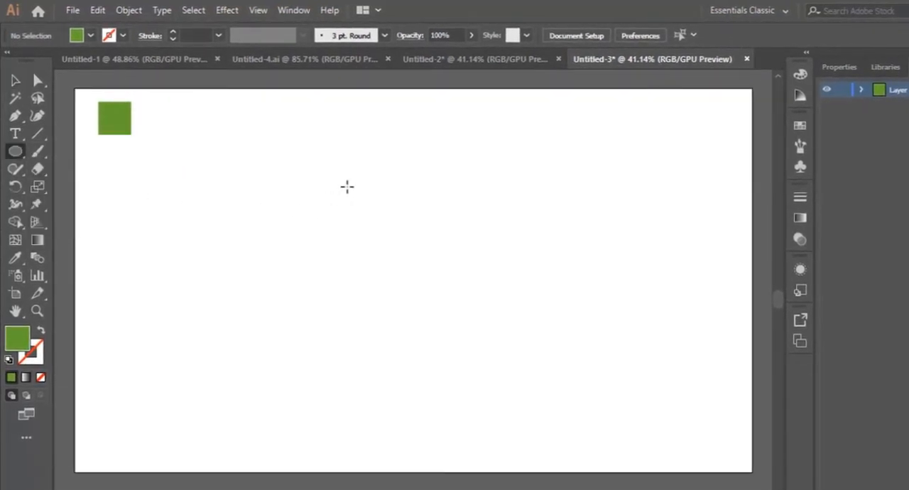
pyautogui.moveTo(319, 174); pyautogui.dragTo(511, 337)
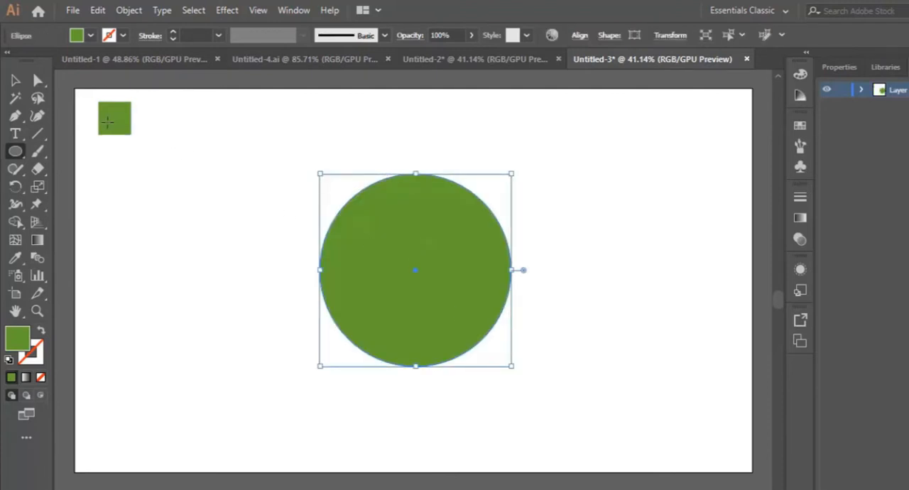
pyautogui.click(15, 80)
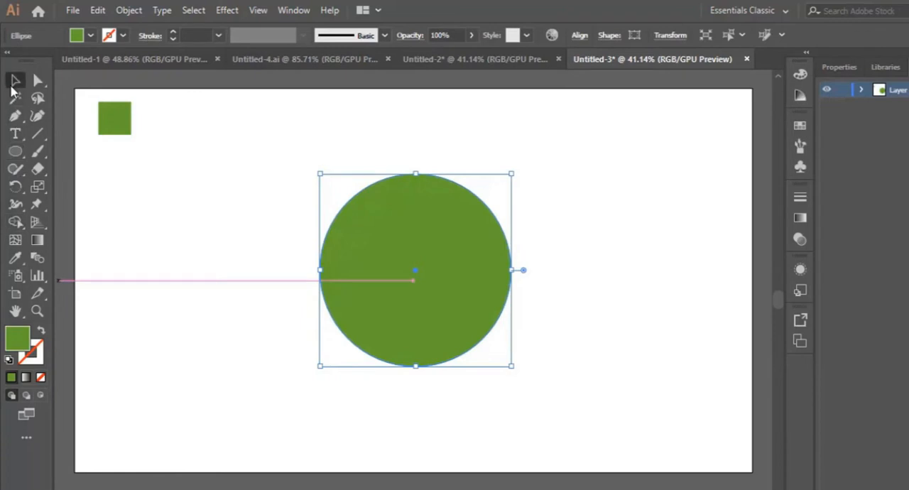
pyautogui.click(616, 269)
# Draw the trunk's curved left edge with the Pen tool, from near the circle's top down to its lower-left rim
pyautogui.click(37, 311)
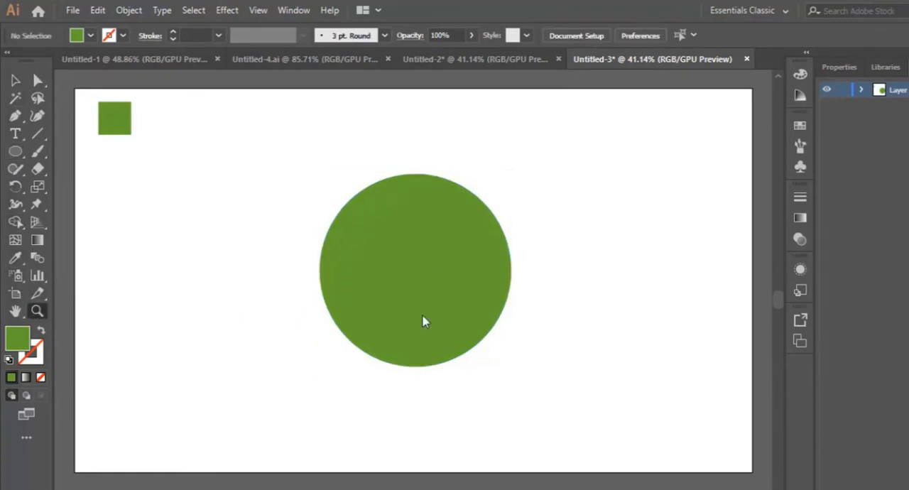
pyautogui.click(427, 267)
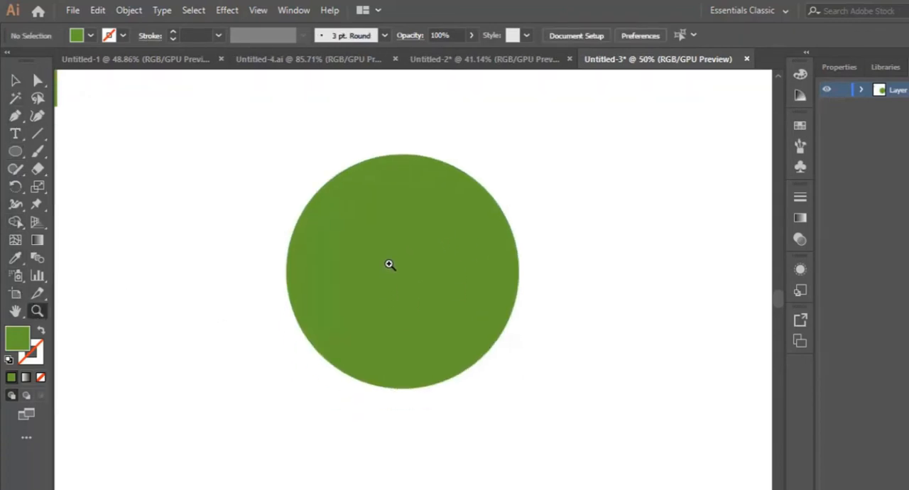
pyautogui.click(390, 263)
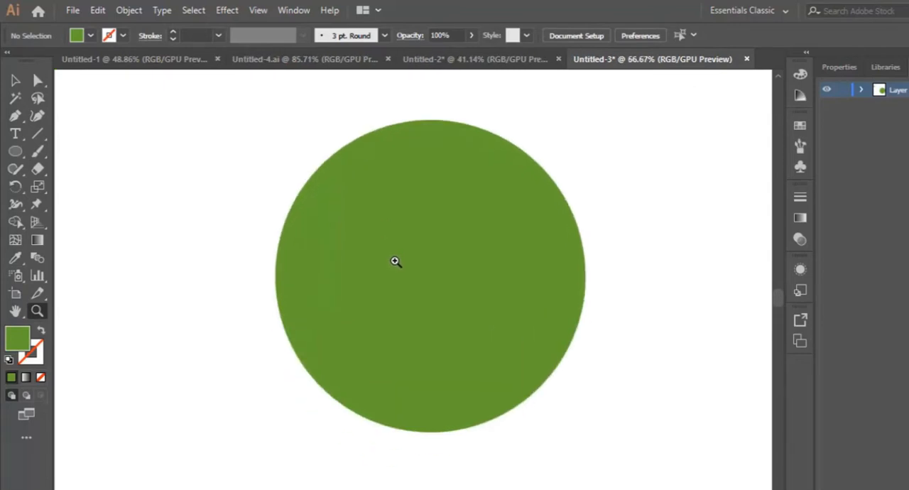
pyautogui.click(16, 117)
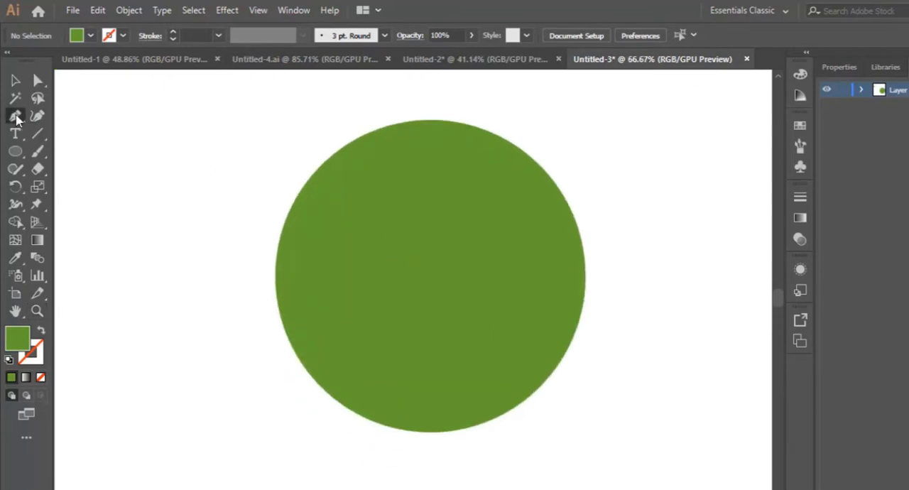
pyautogui.click(430, 148)
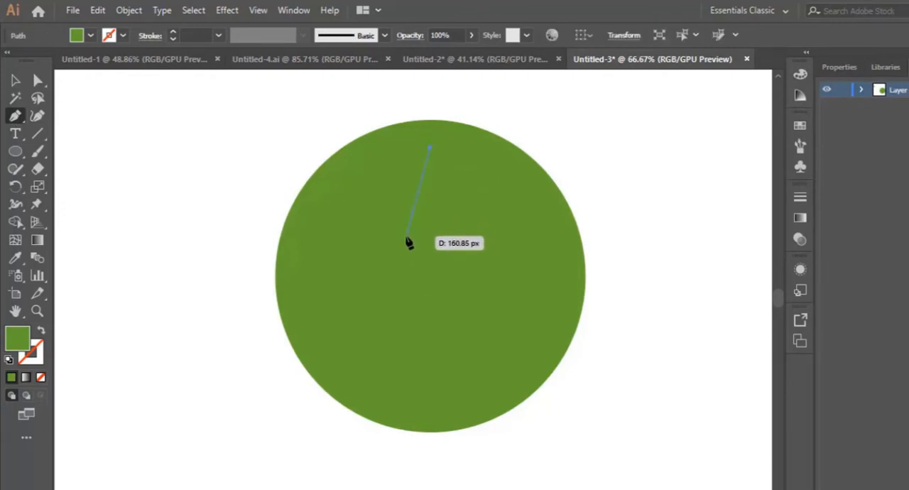
pyautogui.moveTo(399, 239); pyautogui.dragTo(405, 246)
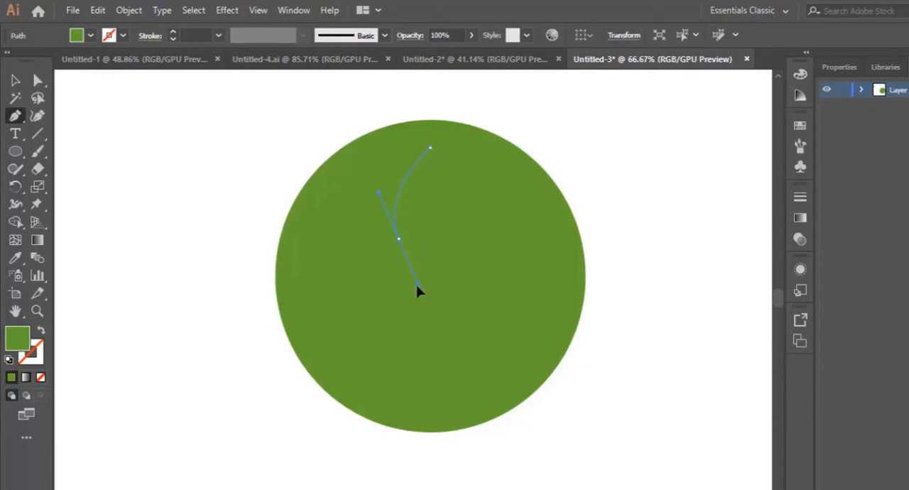
pyautogui.moveTo(414, 290); pyautogui.dragTo(413, 392)
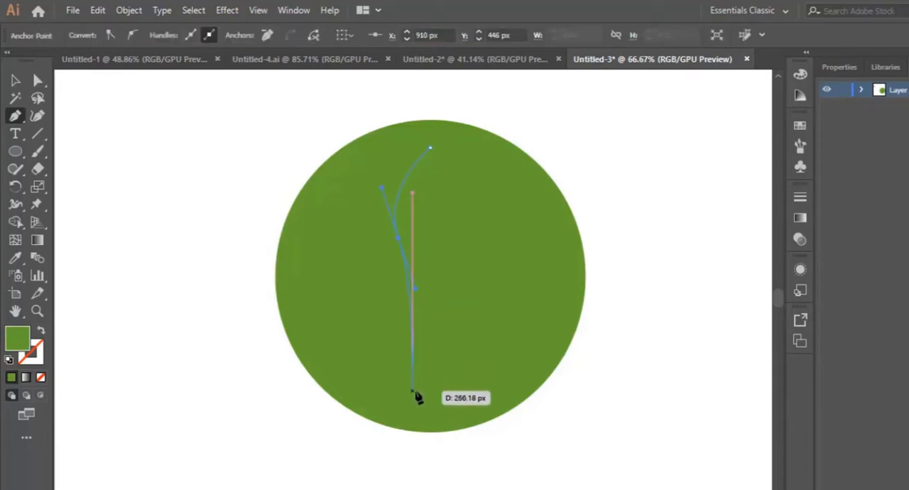
pyautogui.click(379, 424)
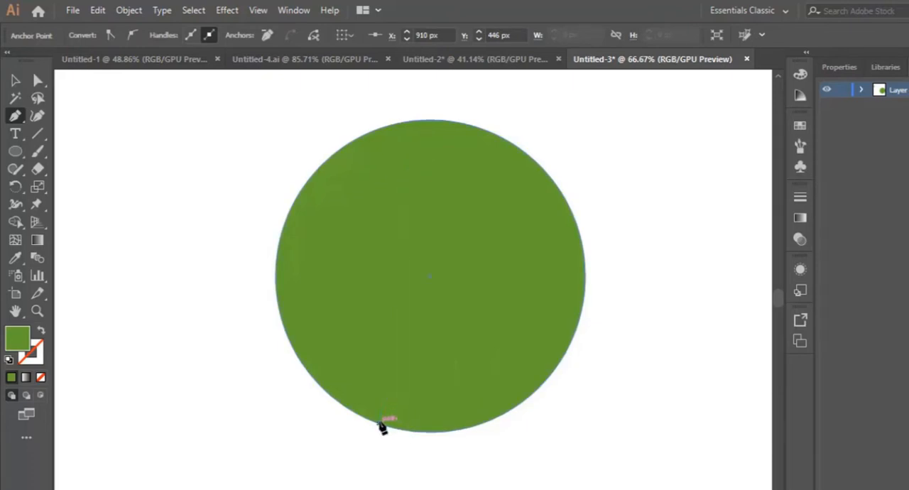
pyautogui.moveTo(379, 424); pyautogui.dragTo(351, 448)
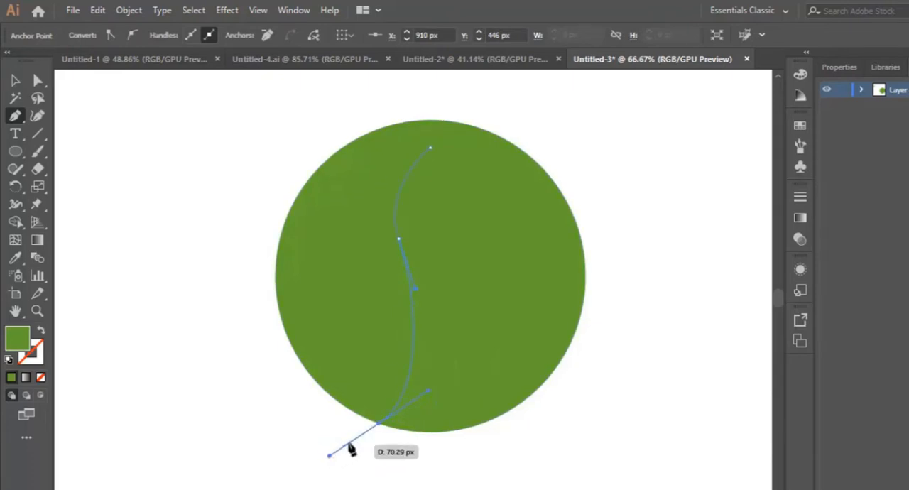
pyautogui.click(379, 425)
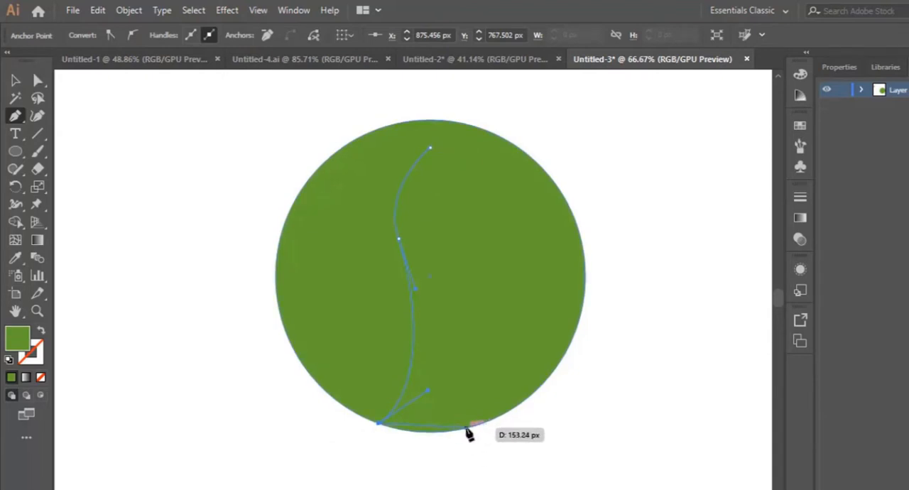
# Continue the trunk path along the circle's bottom rim and up a curved right edge, closing it at the top point
pyautogui.moveTo(466, 428); pyautogui.dragTo(497, 421)
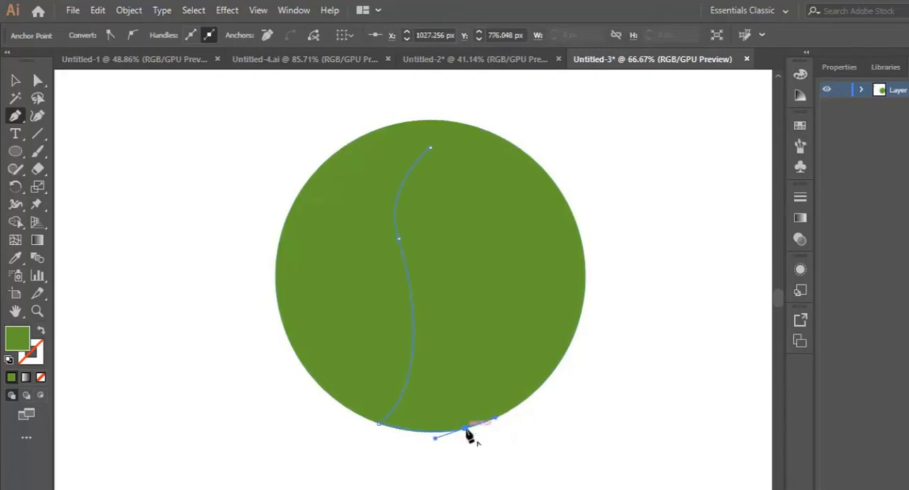
pyautogui.click(466, 429)
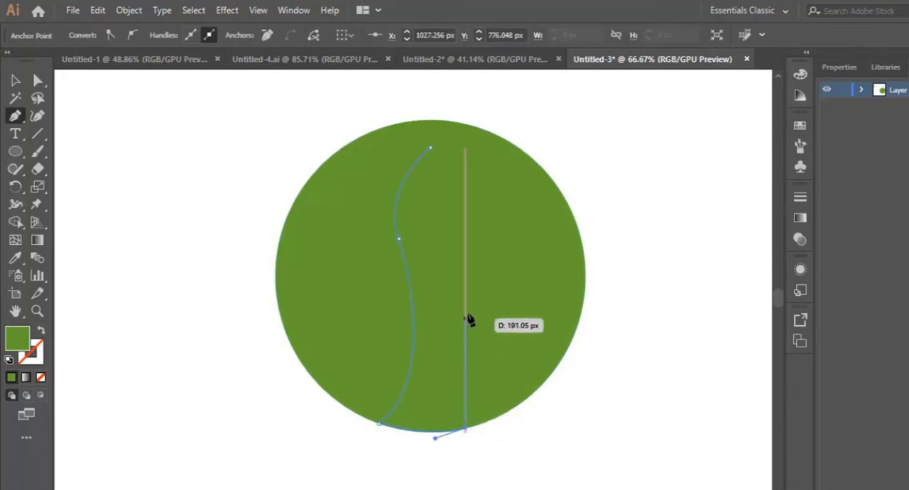
pyautogui.click(430, 247)
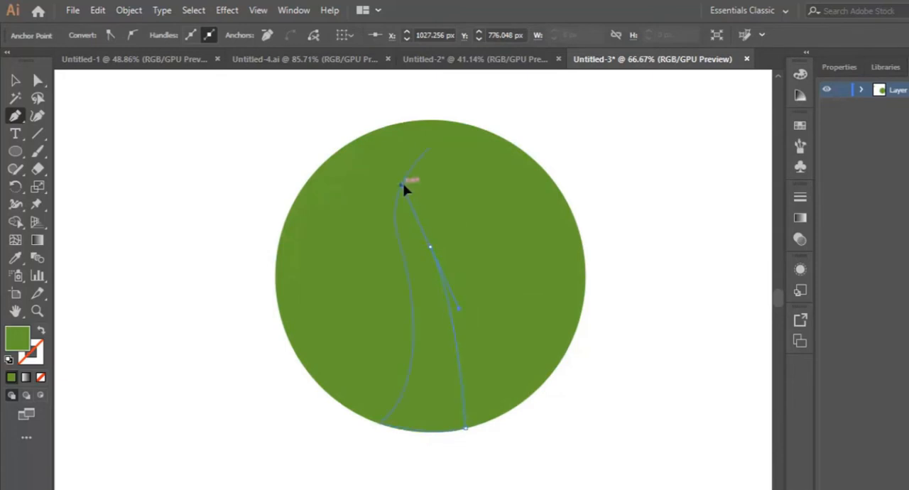
pyautogui.moveTo(401, 183); pyautogui.dragTo(399, 179)
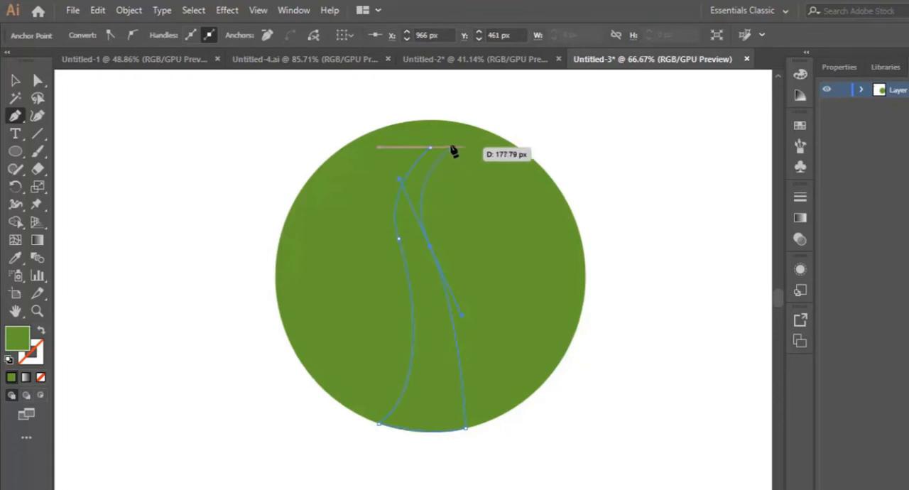
pyautogui.click(430, 149)
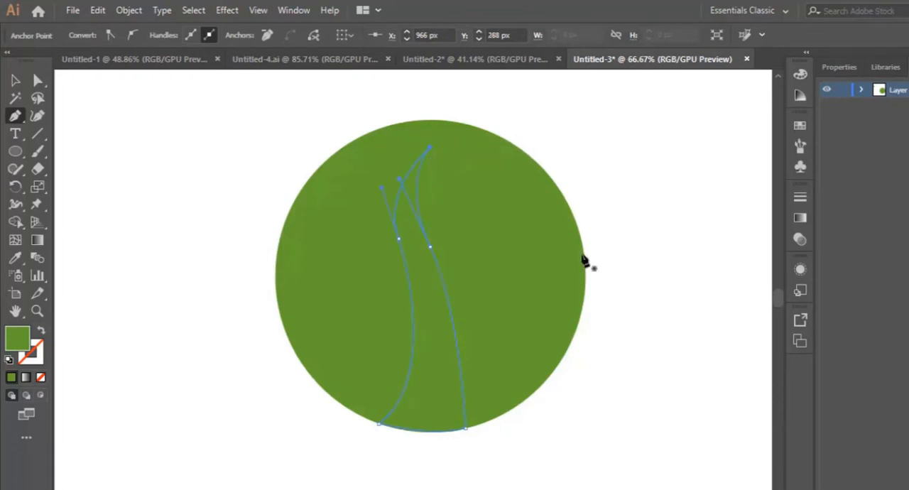
# Swap the trunk path's fill and stroke, leaving no fill, and set the stroke color to 020202
pyautogui.click(41, 333)
pyautogui.click(40, 360)
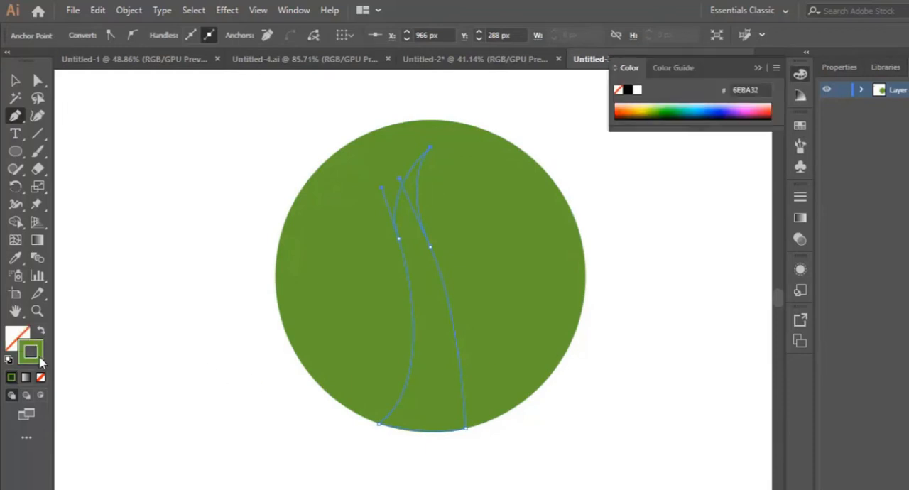
pyautogui.doubleClick(31, 353)
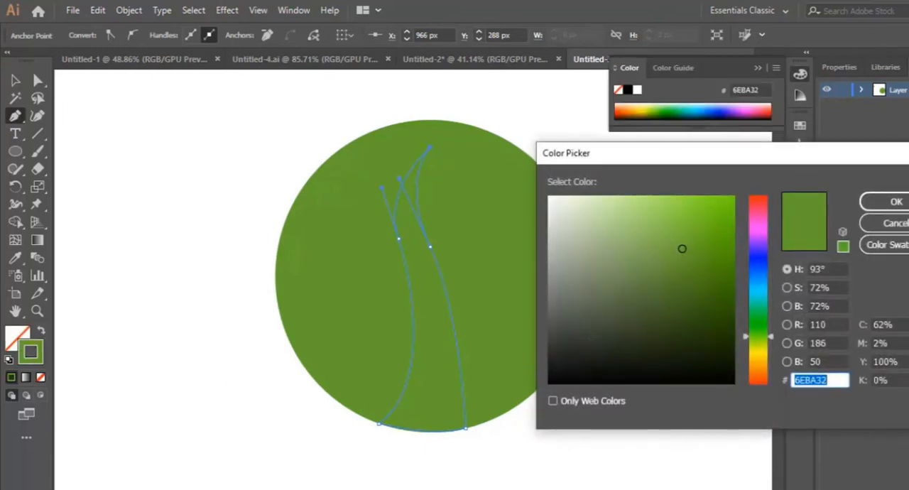
pyautogui.moveTo(583, 362); pyautogui.dragTo(549, 382)
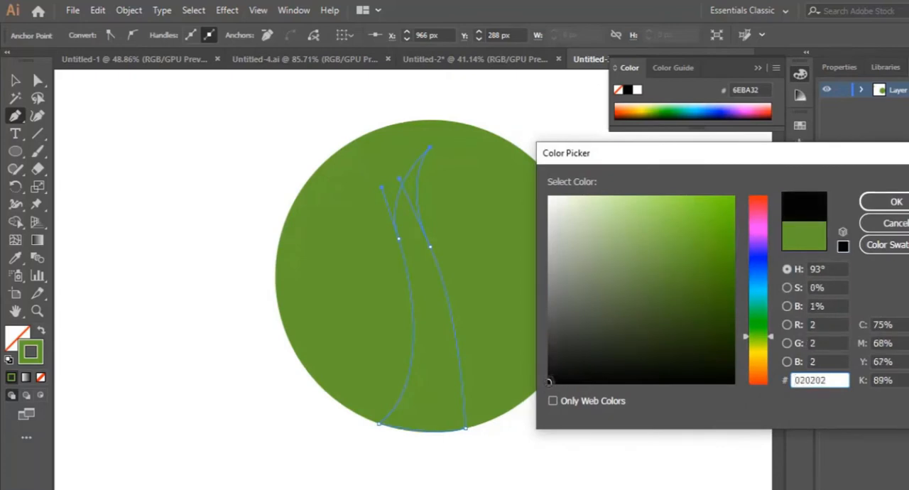
pyautogui.click(891, 202)
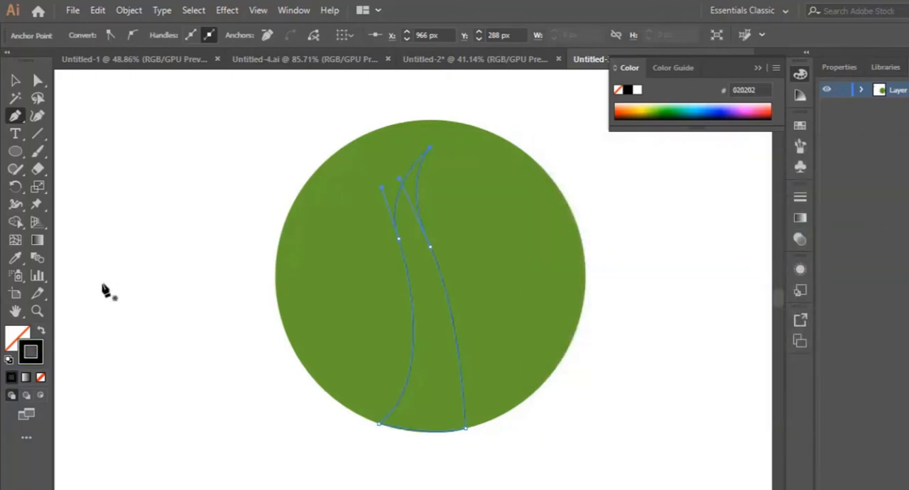
# Reshape the trunk's right edge with the Curvature tool, bulging its lower part outward and shifting its upper bend slightly left
pyautogui.click(41, 311)
pyautogui.click(420, 290)
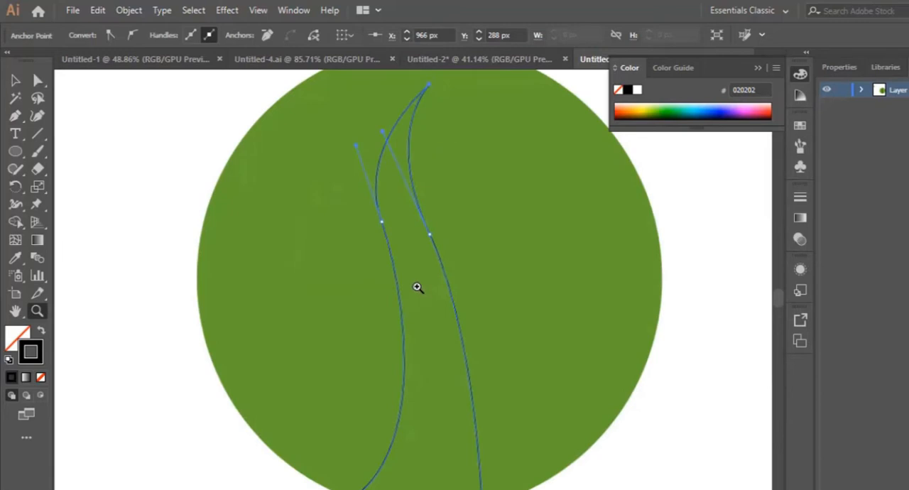
pyautogui.click(38, 116)
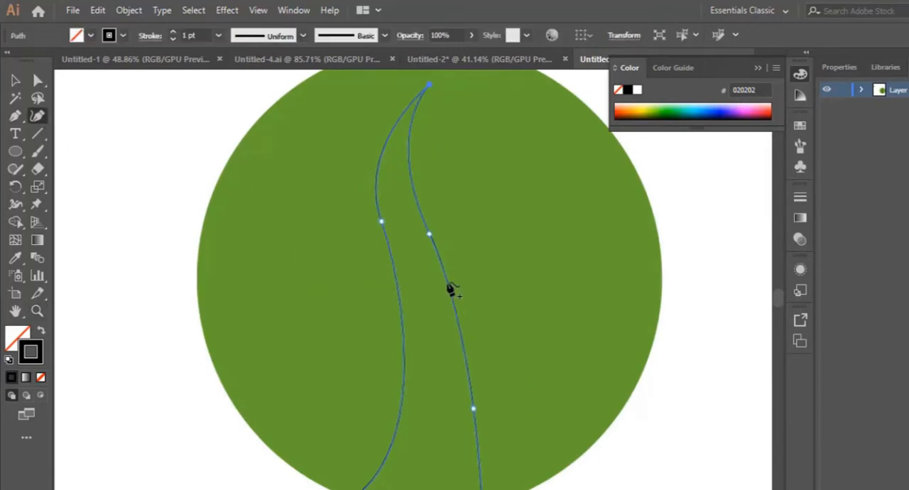
pyautogui.click(474, 408)
pyautogui.moveTo(474, 408); pyautogui.dragTo(491, 369)
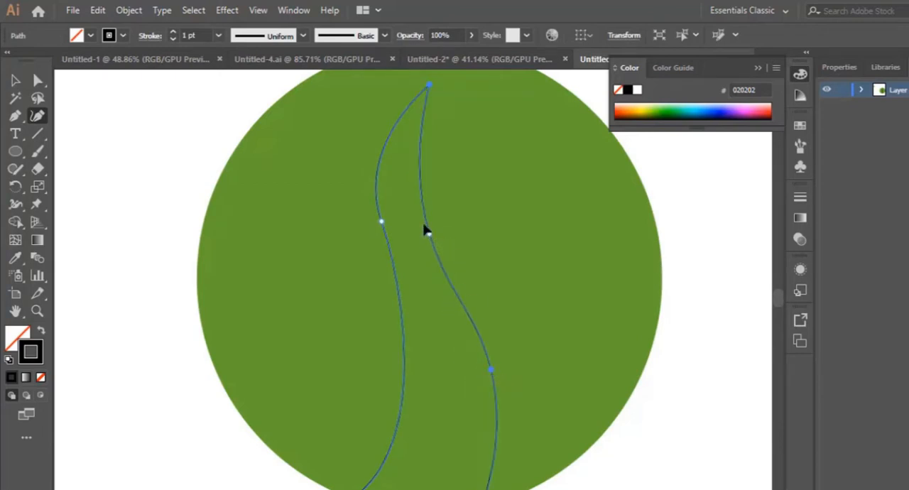
pyautogui.moveTo(425, 227); pyautogui.dragTo(420, 222)
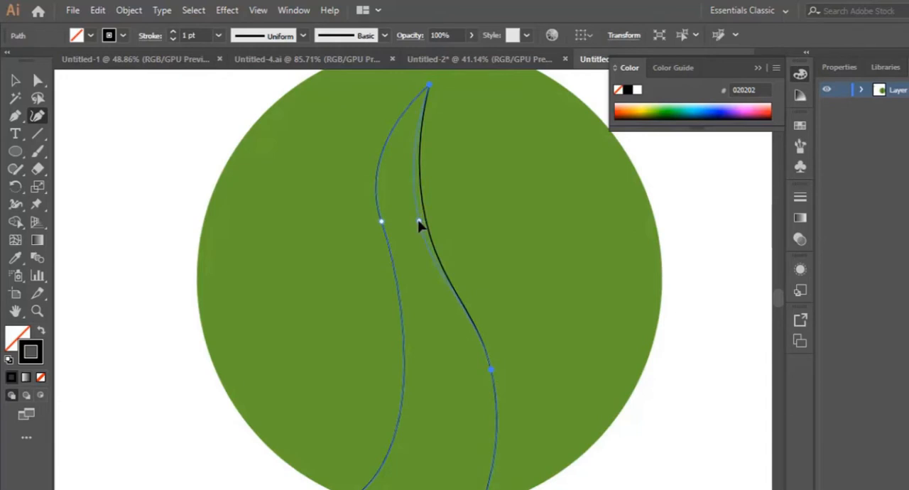
pyautogui.click(481, 330)
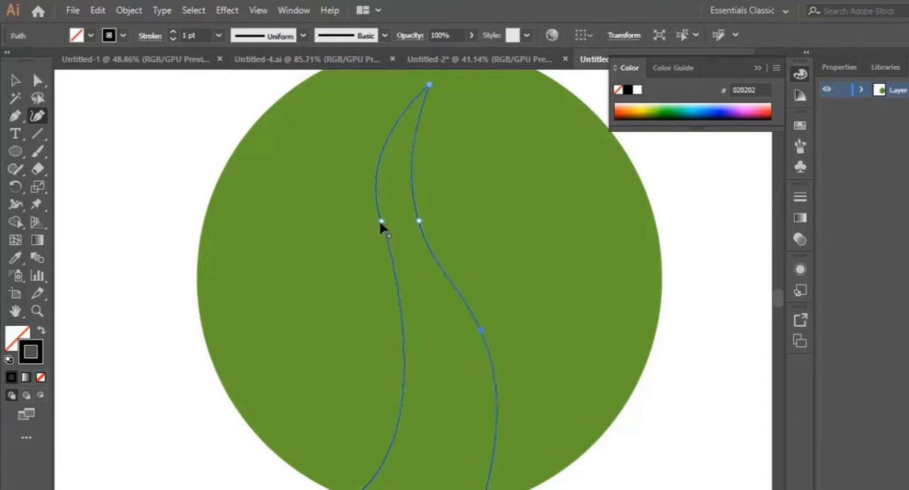
pyautogui.moveTo(381, 224); pyautogui.dragTo(378, 237)
pyautogui.moveTo(379, 206); pyautogui.dragTo(376, 202)
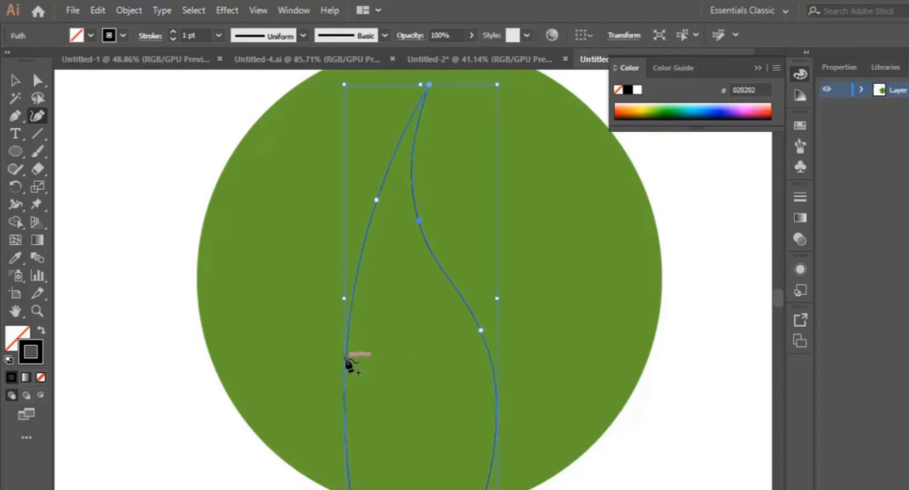
pyautogui.hotkey('ctrl', 'z')
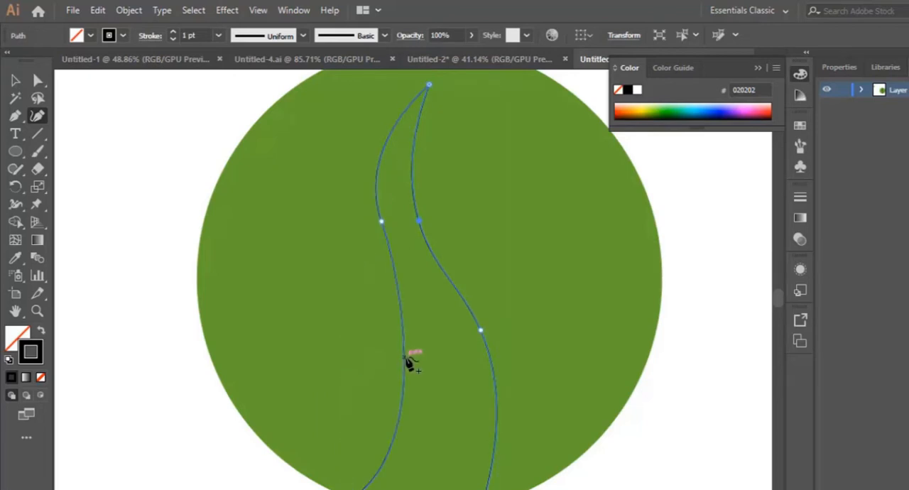
# Reshape the trunk's left edge with the Curvature tool, adding a point on its lower part bulging right and shifting the upper bend slightly left
pyautogui.click(404, 345)
pyautogui.moveTo(404, 345); pyautogui.dragTo(408, 354)
pyautogui.moveTo(382, 222); pyautogui.dragTo(376, 220)
pyautogui.scroll(1, 438, 182)
pyautogui.scroll(-2, 481, 221)
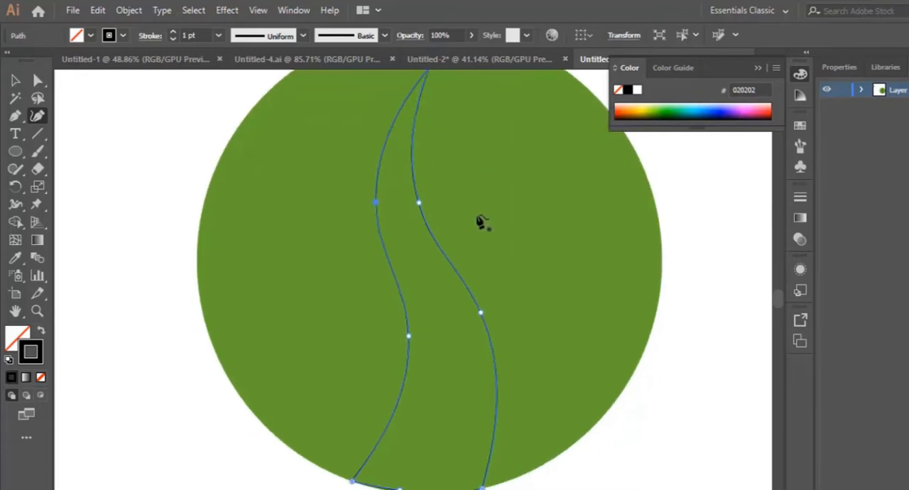
pyautogui.scroll(2, 469, 238)
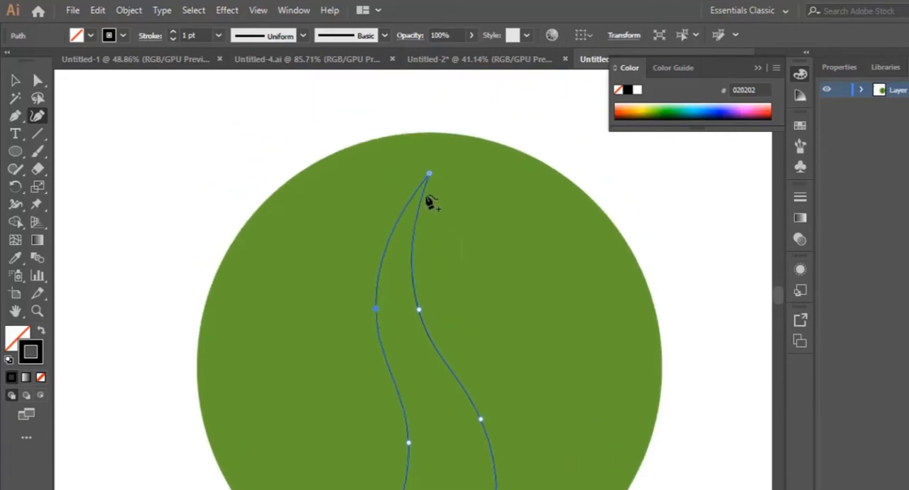
pyautogui.scroll(-1, 420, 302)
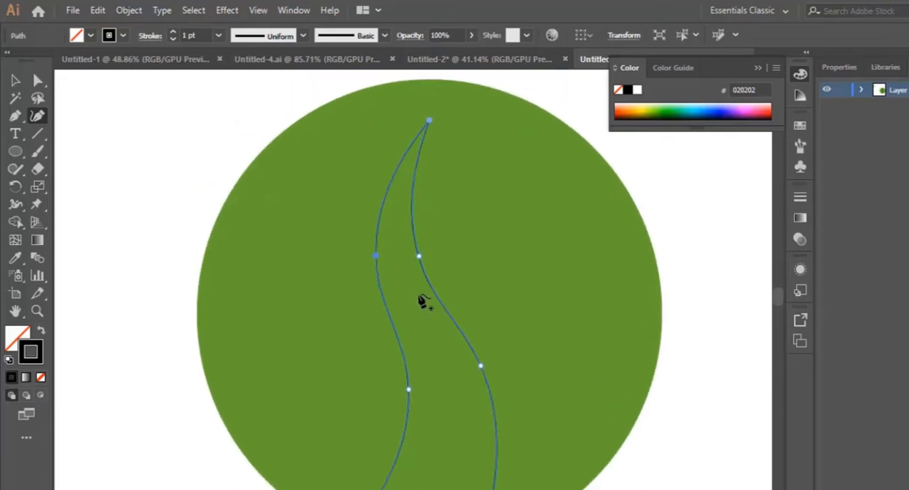
# Add a curve point to each trunk edge near the tip, move the tip up and left, and bend the upper trunk into an S-curve
pyautogui.click(399, 166)
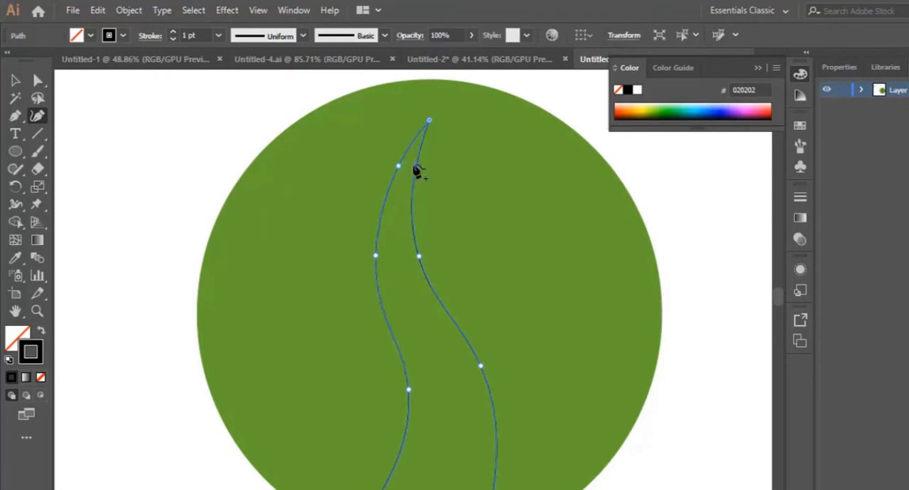
pyautogui.click(416, 166)
pyautogui.moveTo(428, 122); pyautogui.dragTo(411, 107)
pyautogui.moveTo(416, 167)
pyautogui.mouseDown()
pyautogui.moveTo(431, 168)
pyautogui.moveTo(410, 172)
pyautogui.mouseUp()
pyautogui.scroll(-3, 432, 234)
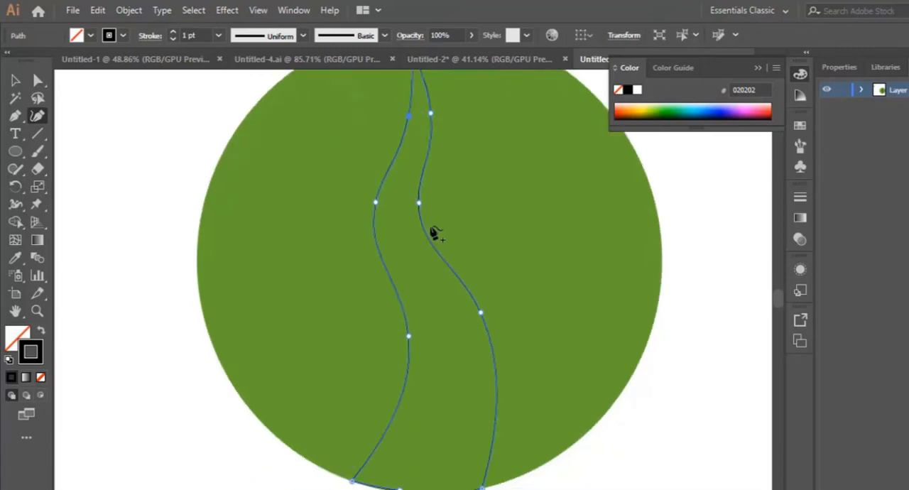
pyautogui.scroll(3, 441, 256)
pyautogui.scroll(-1, 449, 272)
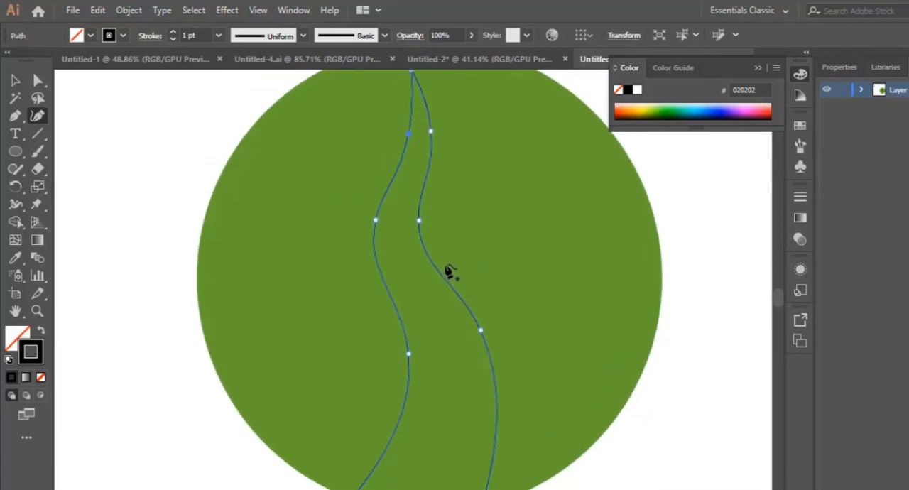
pyautogui.scroll(1, 453, 275)
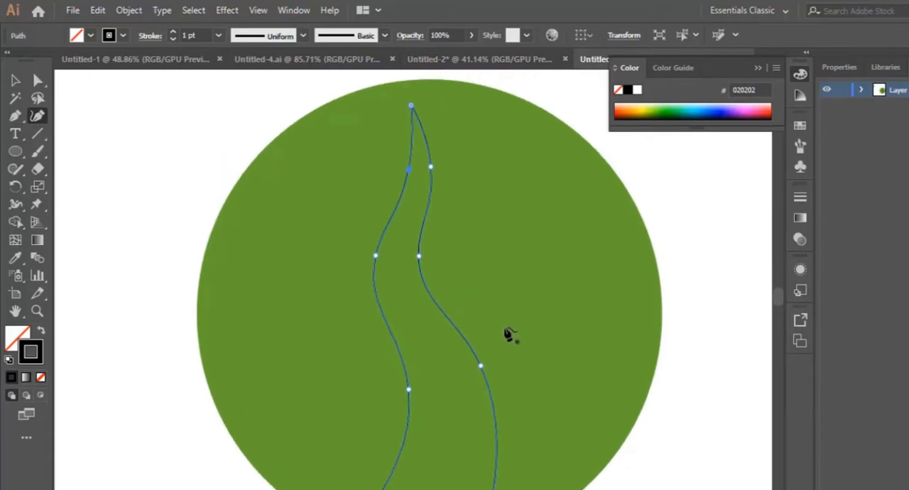
pyautogui.scroll(-1, 472, 281)
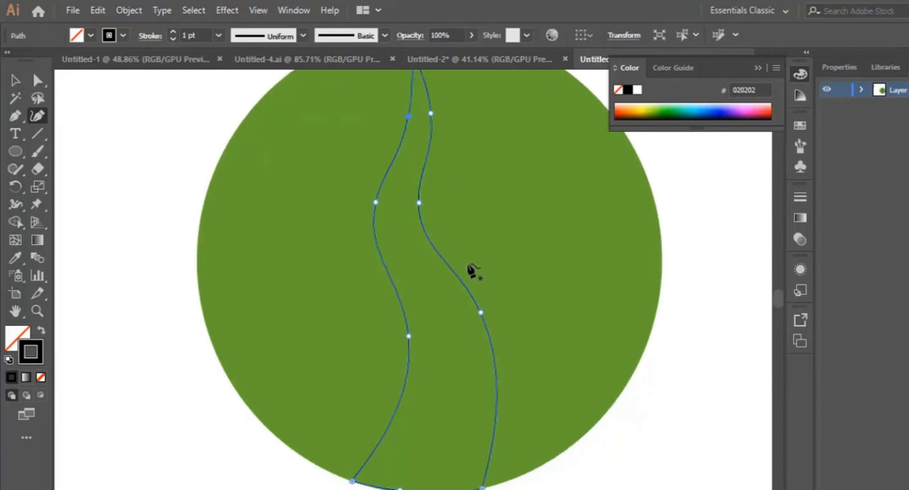
pyautogui.scroll(1, 473, 277)
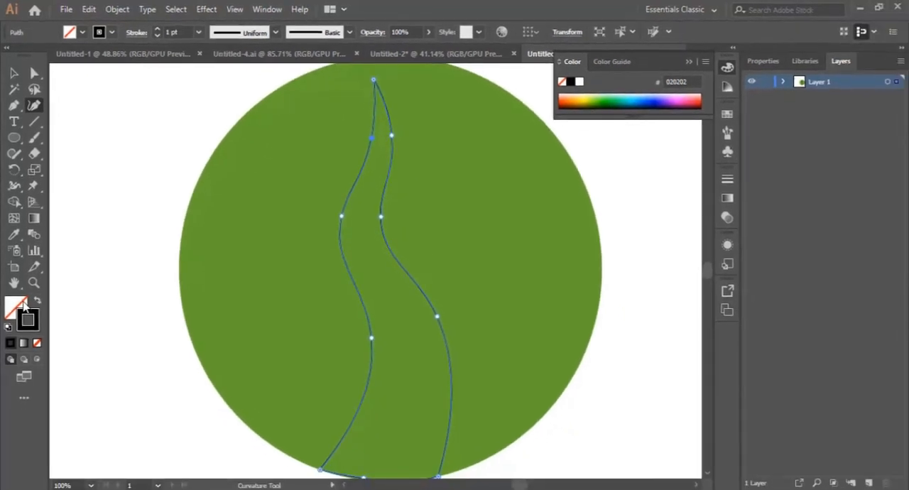
# Fill the trunk shape with white, FFFFFF
pyautogui.doubleClick(19, 309)
pyautogui.moveTo(502, 183); pyautogui.dragTo(483, 172)
pyautogui.click(815, 184)
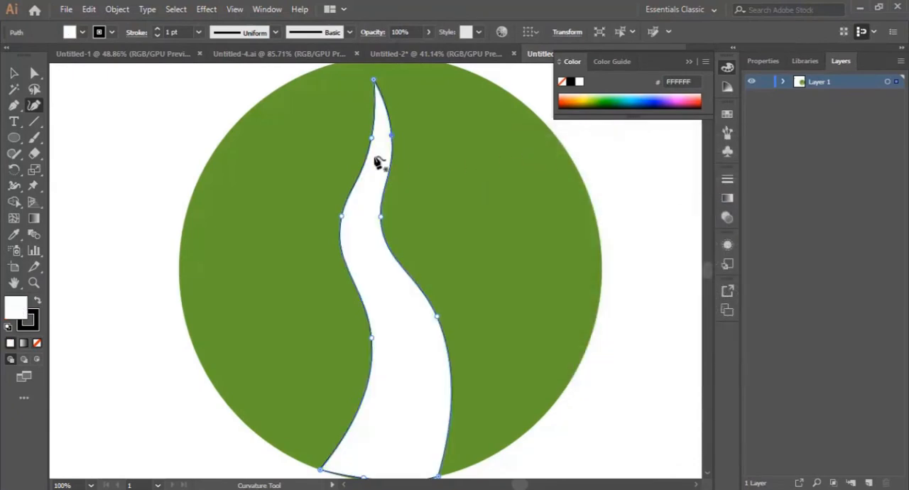
# Adjust the curve point on the trunk's bottom edge with the Curvature tool so the edge follows the circle's rim, and deselect the trunk
pyautogui.scroll(-2, 386, 177)
pyautogui.scroll(2, 386, 183)
pyautogui.scroll(-1, 386, 182)
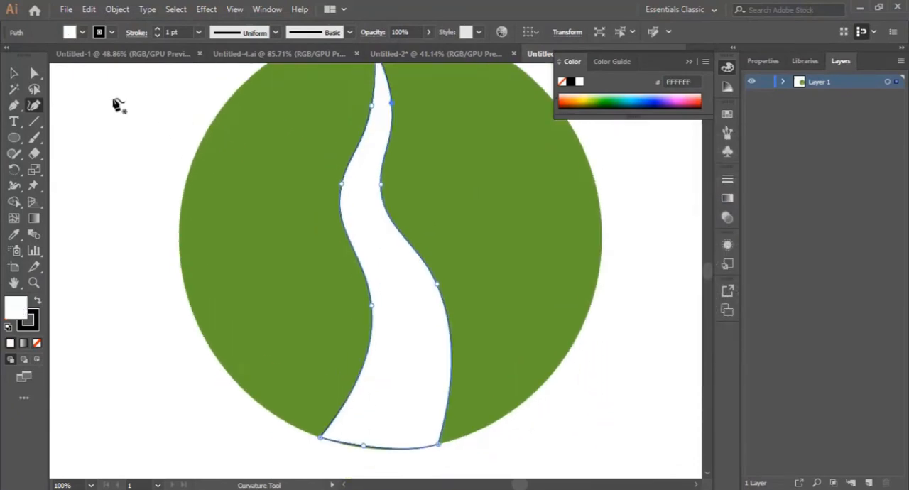
pyautogui.click(14, 73)
pyautogui.scroll(-2, 479, 249)
pyautogui.click(536, 365)
pyautogui.scroll(-2, 436, 361)
pyautogui.click(390, 260)
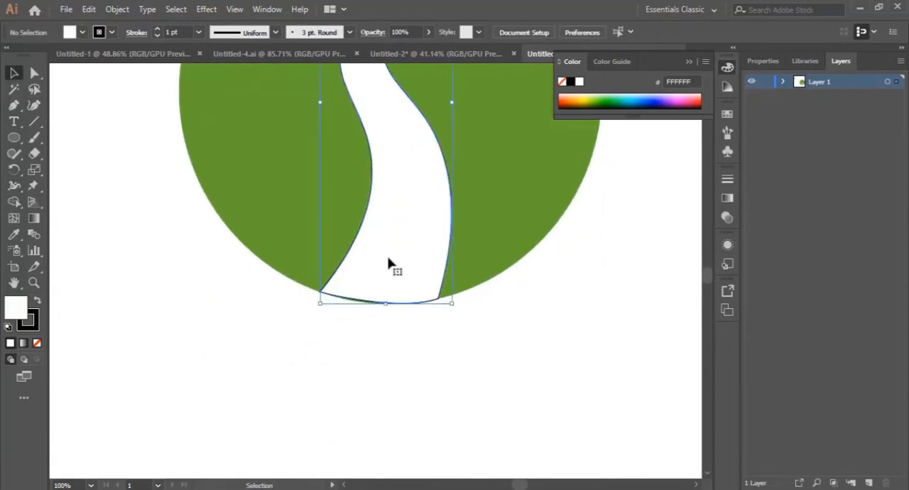
pyautogui.click(34, 105)
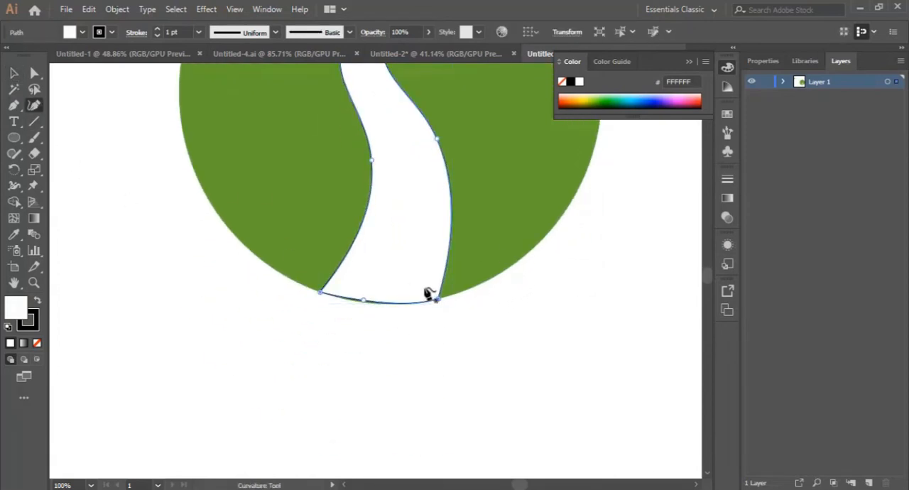
pyautogui.click(360, 302)
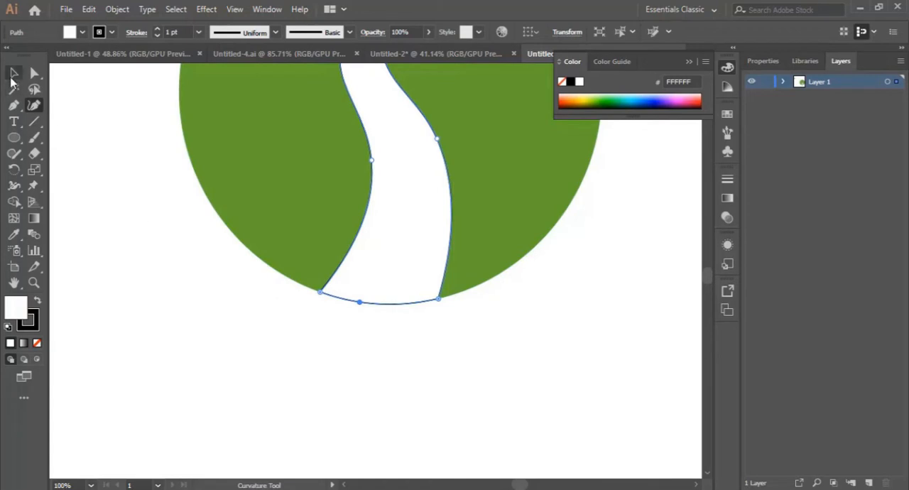
pyautogui.click(13, 74)
pyautogui.click(544, 378)
# Draw a thin, closed, curved branch with the Pen tool, growing from the trunk's right edge at its upper bend and tapering to the right
pyautogui.scroll(5, 547, 381)
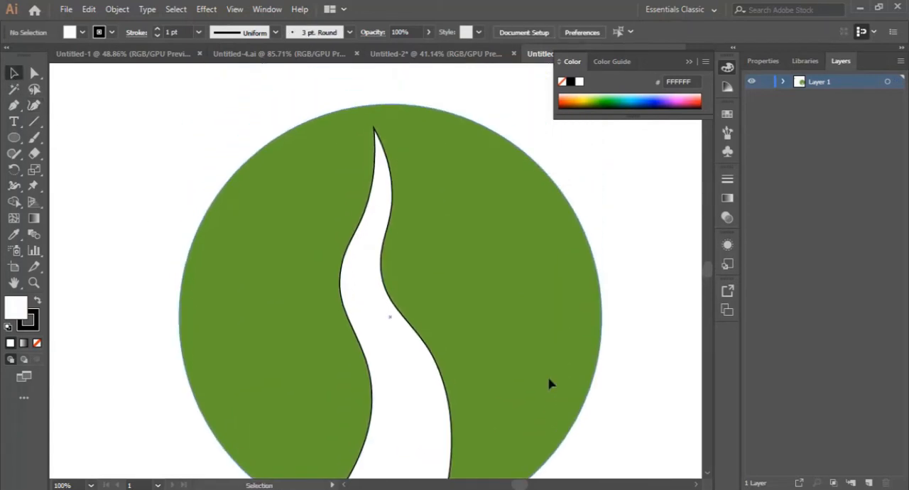
pyautogui.click(13, 106)
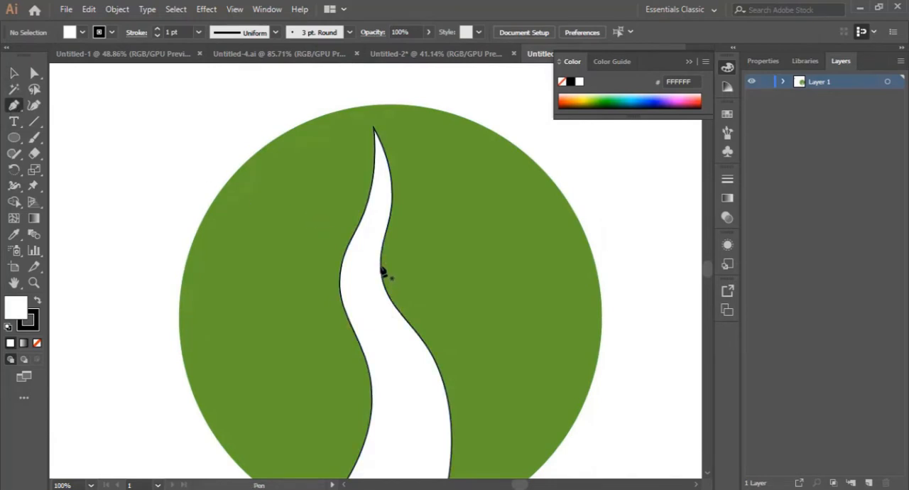
pyautogui.click(382, 271)
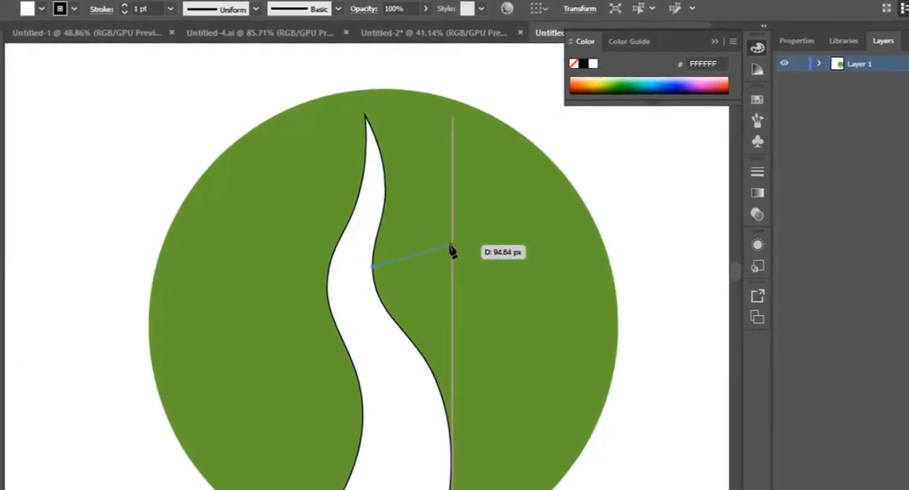
pyautogui.moveTo(451, 250); pyautogui.dragTo(369, 293)
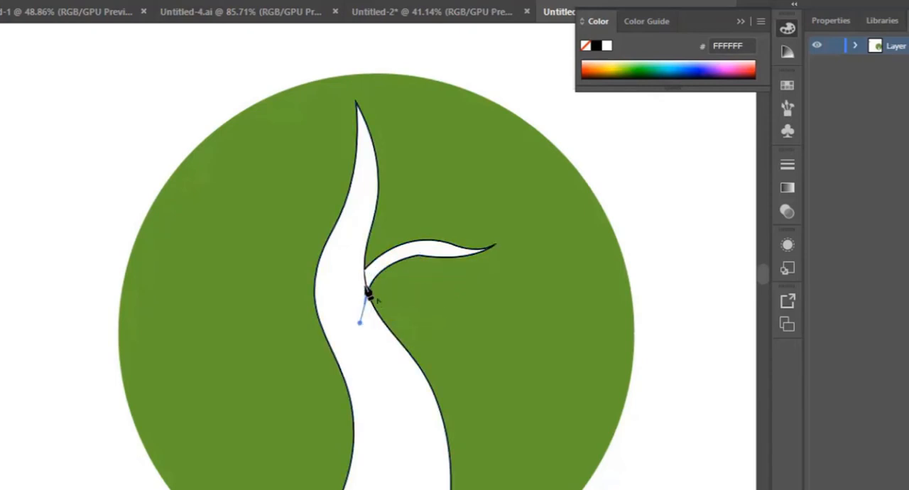
pyautogui.click(365, 269)
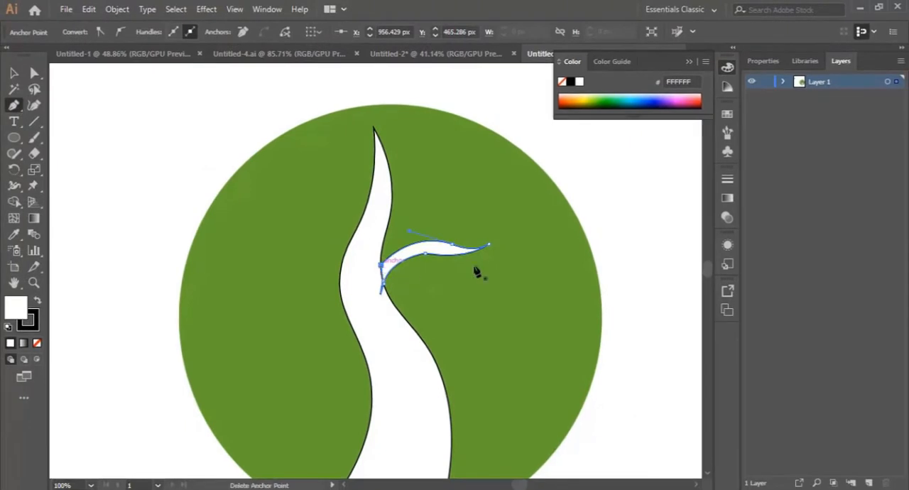
# Smooth the right branch's lower edge with the Curvature tool and bulge its base slightly into the trunk
pyautogui.press('z')
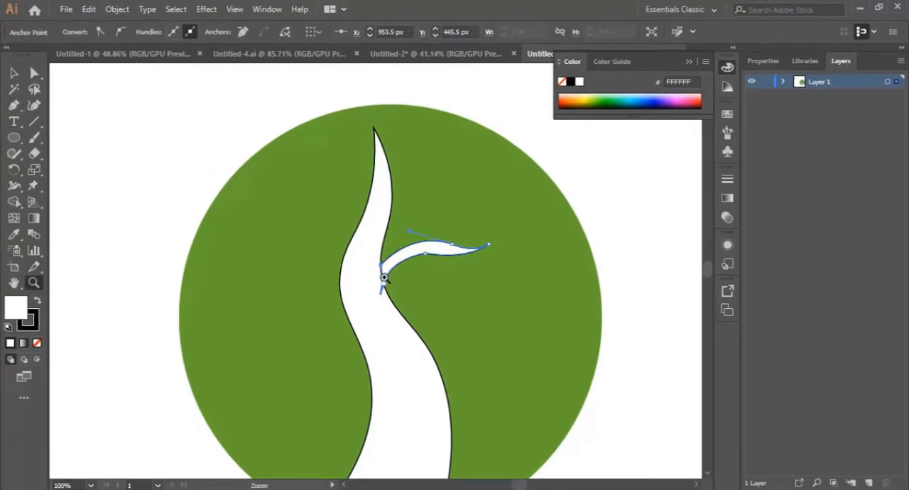
pyautogui.click(384, 277)
pyautogui.click(384, 272)
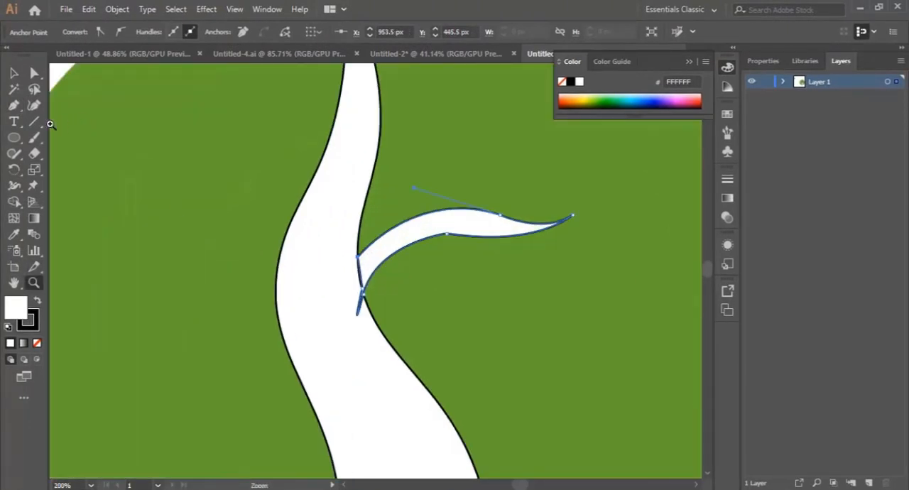
pyautogui.click(35, 107)
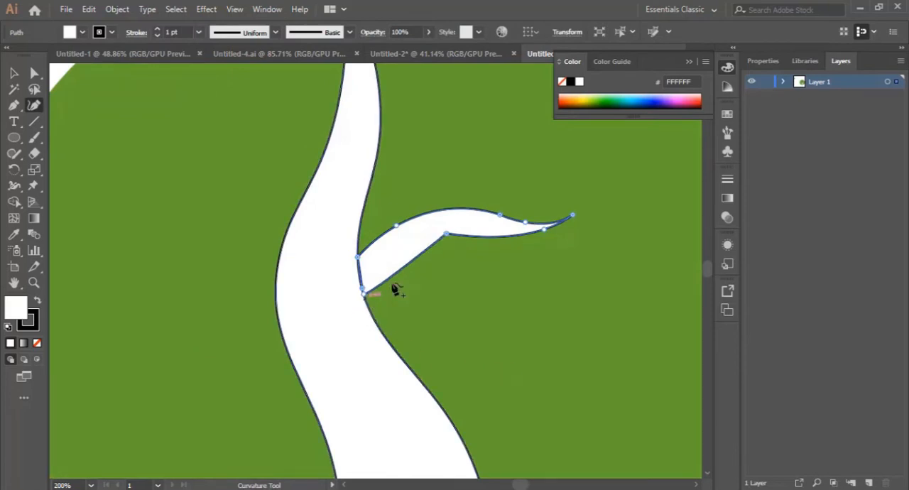
pyautogui.moveTo(402, 270); pyautogui.dragTo(395, 263)
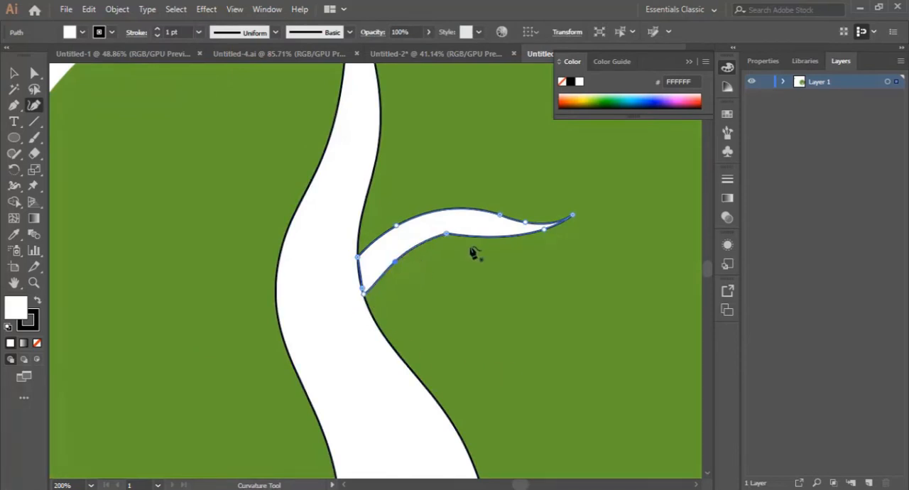
pyautogui.moveTo(448, 240); pyautogui.dragTo(445, 241)
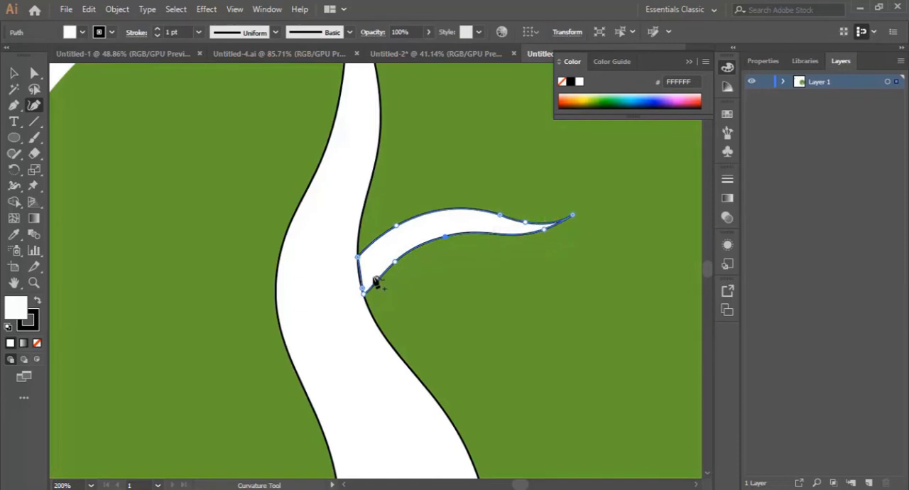
pyautogui.click(357, 273)
pyautogui.scroll(2, 227, 250)
# Draw a closed, curved branch with the Pen tool from the trunk's upper left edge, tapering to a point at the upper left
pyautogui.click(13, 104)
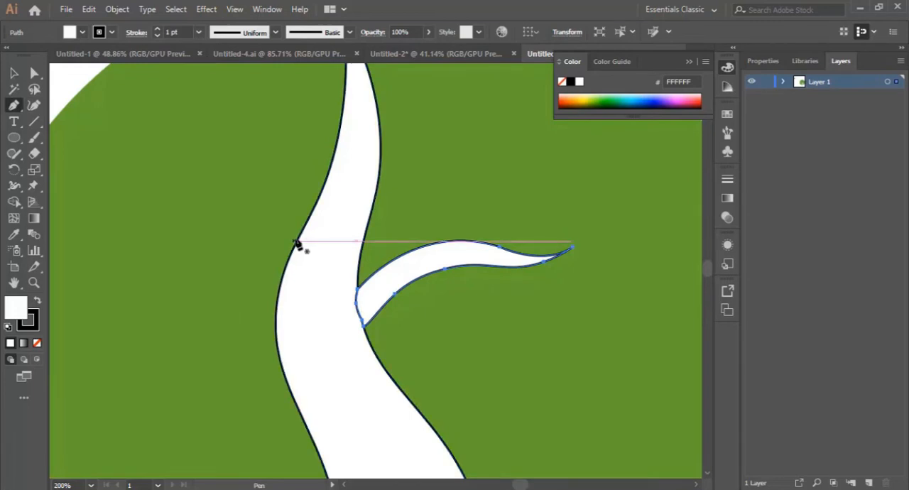
pyautogui.click(302, 233)
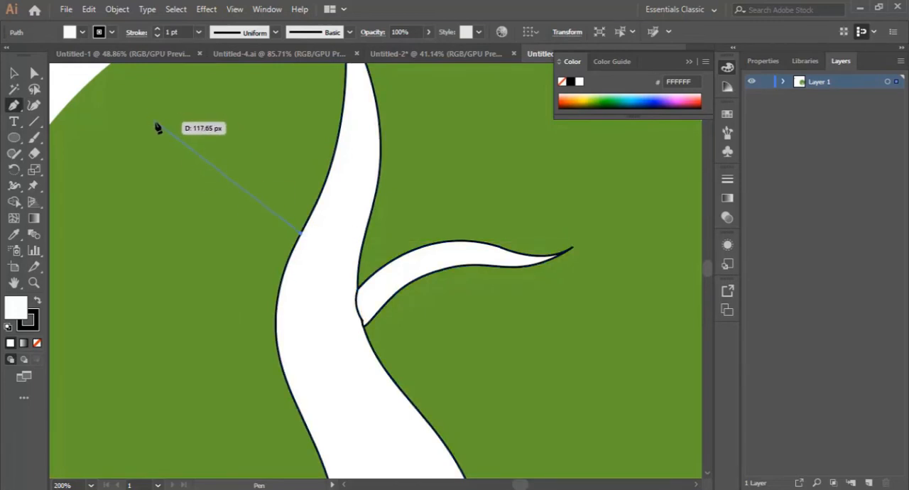
pyautogui.moveTo(156, 123); pyautogui.dragTo(67, 104)
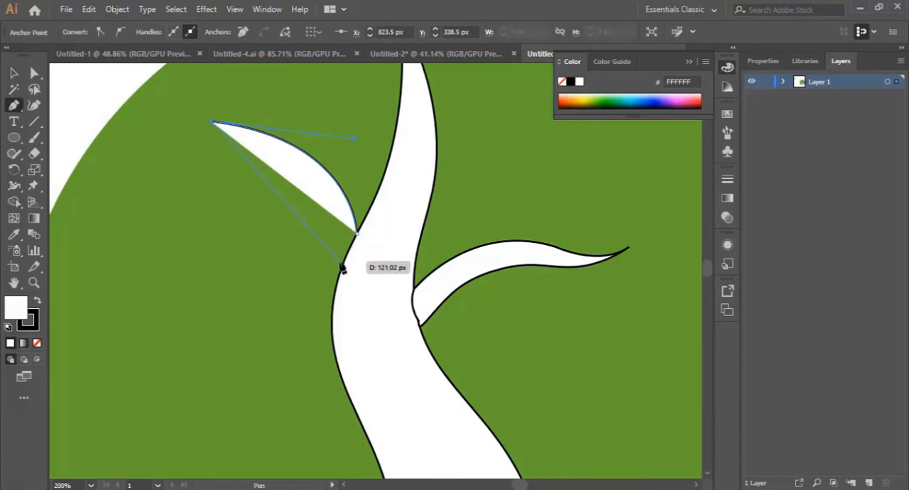
pyautogui.moveTo(342, 269); pyautogui.dragTo(359, 372)
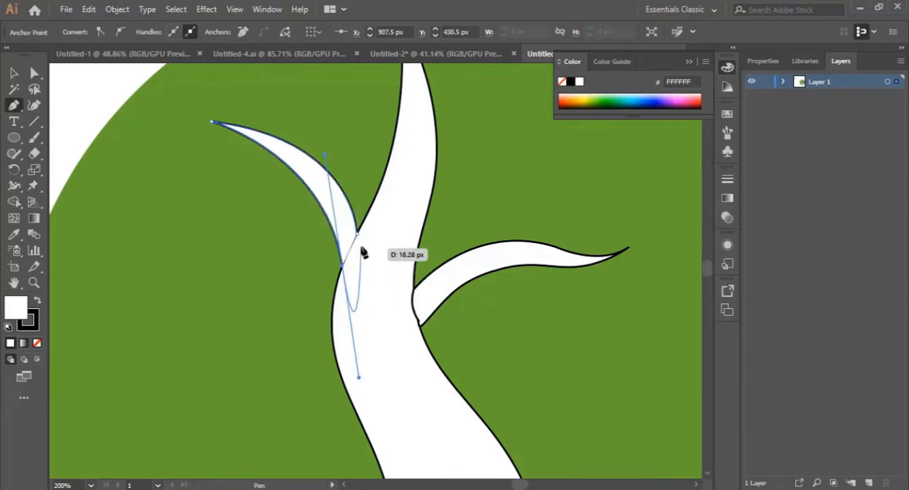
pyautogui.click(342, 267)
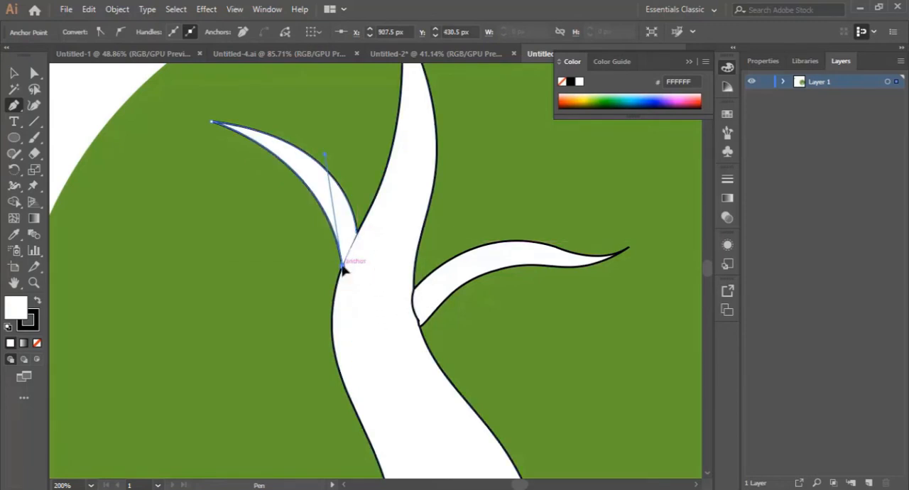
pyautogui.click(358, 235)
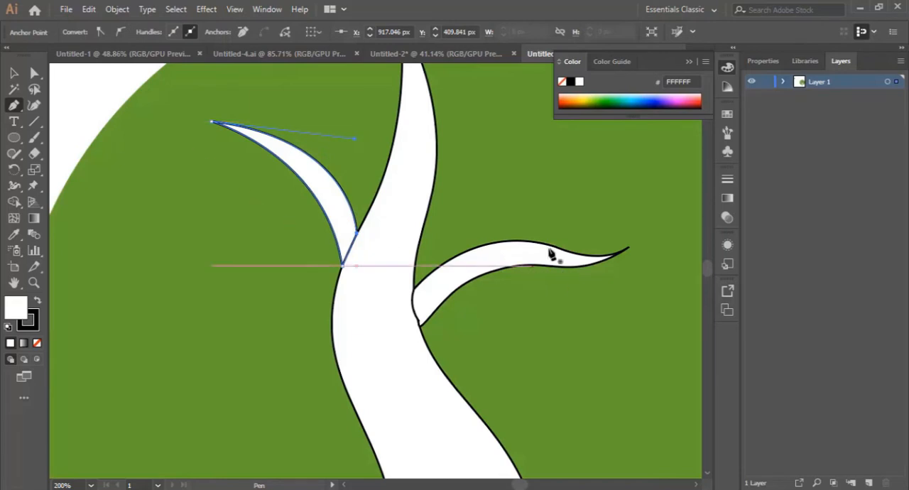
# Draw a closed, curved branch with the Pen tool from the trunk's left edge below the upper left branch, extending left to a tip
pyautogui.scroll(-5, 486, 242)
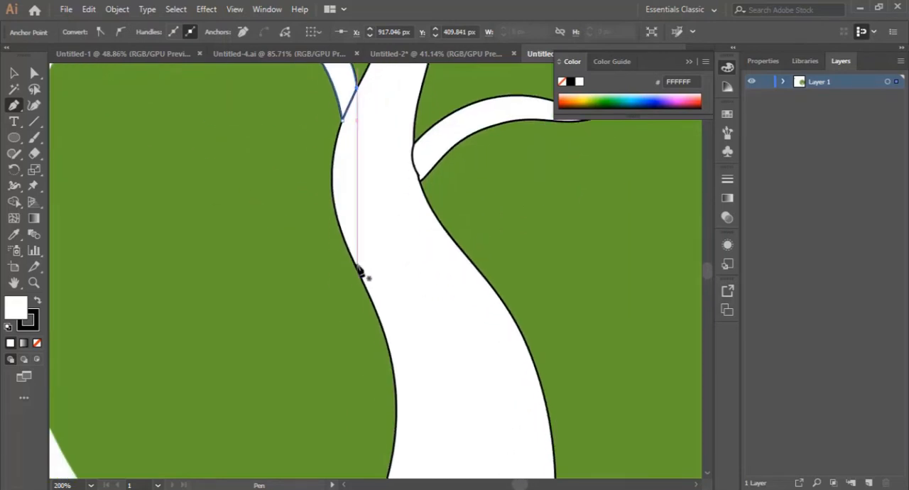
pyautogui.moveTo(357, 265); pyautogui.dragTo(129, 273)
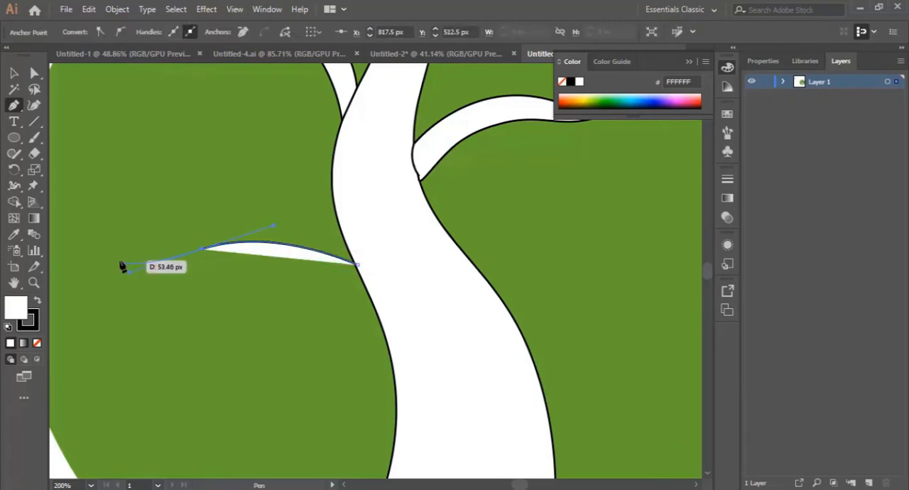
pyautogui.moveTo(135, 255); pyautogui.dragTo(234, 282)
pyautogui.click(233, 281)
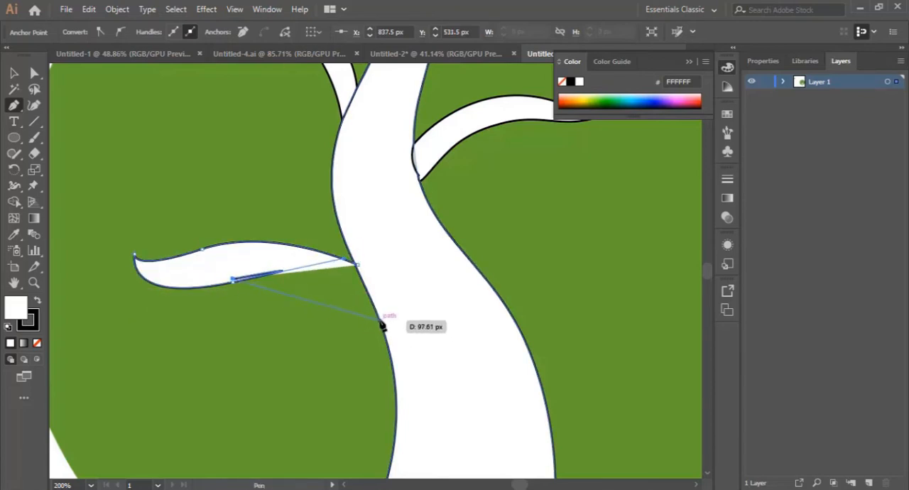
pyautogui.hotkey('ctrl', 'z')
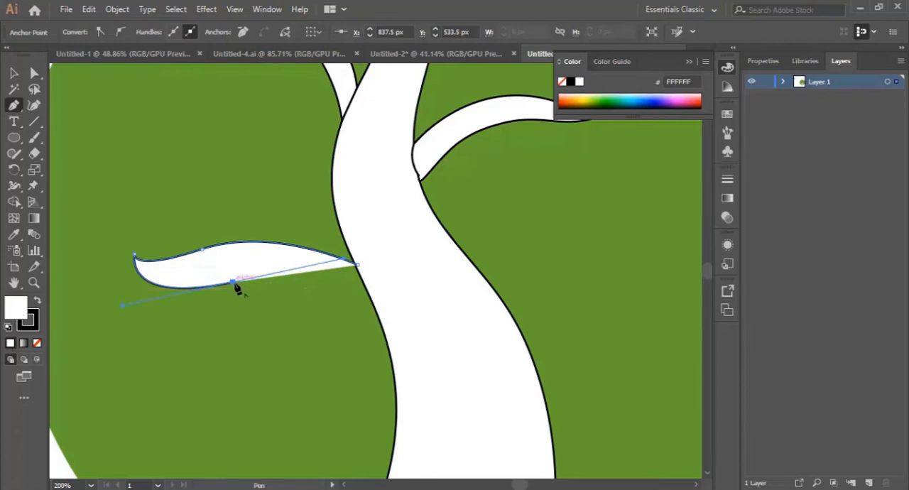
pyautogui.click(235, 284)
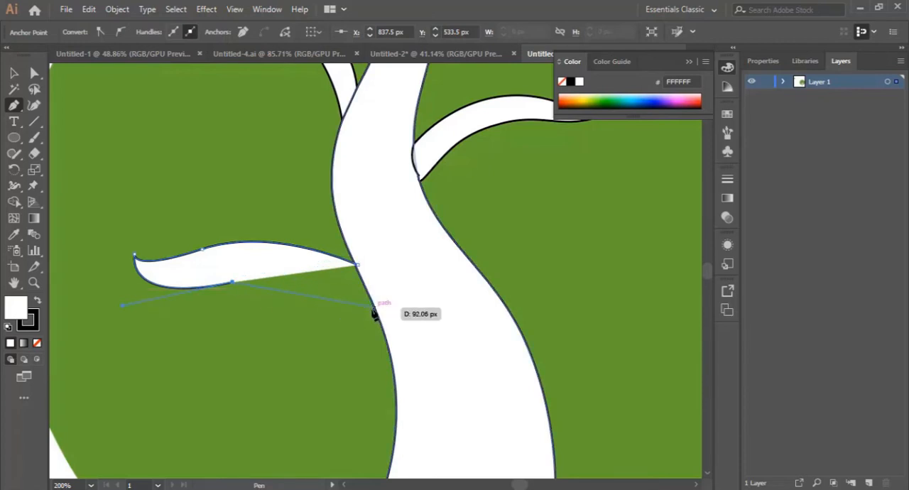
pyautogui.moveTo(374, 308); pyautogui.dragTo(421, 358)
pyautogui.moveTo(356, 264); pyautogui.dragTo(360, 274)
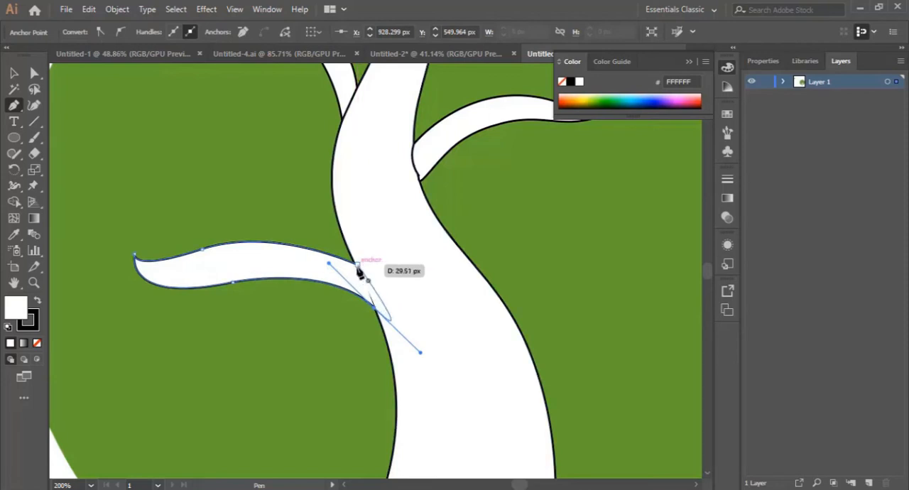
pyautogui.click(374, 308)
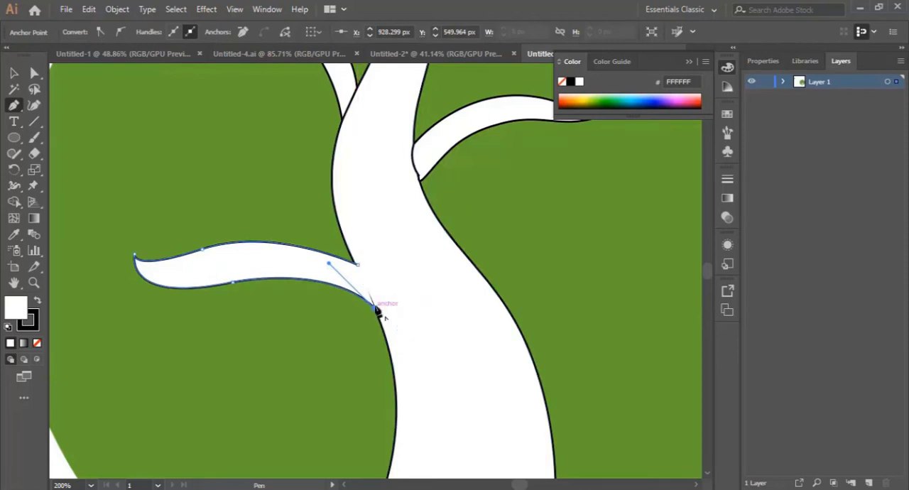
pyautogui.click(374, 286)
pyautogui.click(356, 265)
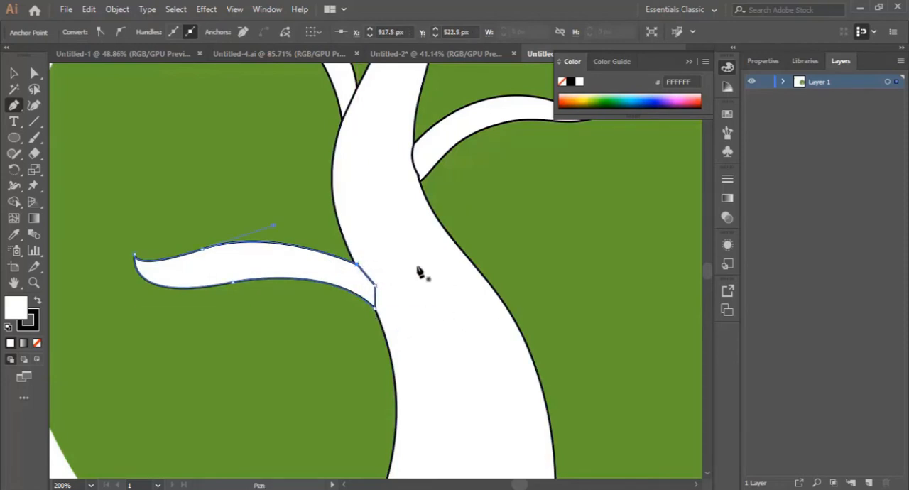
# Reshape the lower left branch with the Curvature tool, sharpening its tip, curving its upper edge and pushing both base corners into the trunk
pyautogui.click(34, 106)
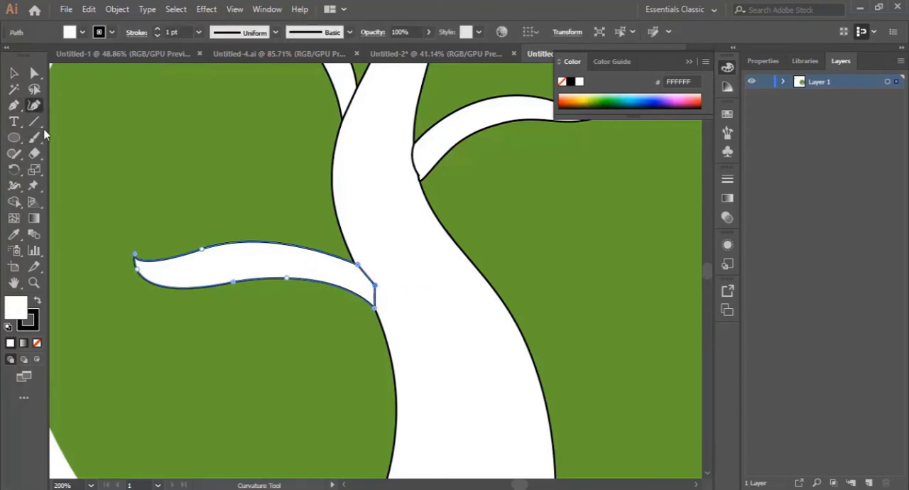
pyautogui.moveTo(202, 252); pyautogui.dragTo(277, 246)
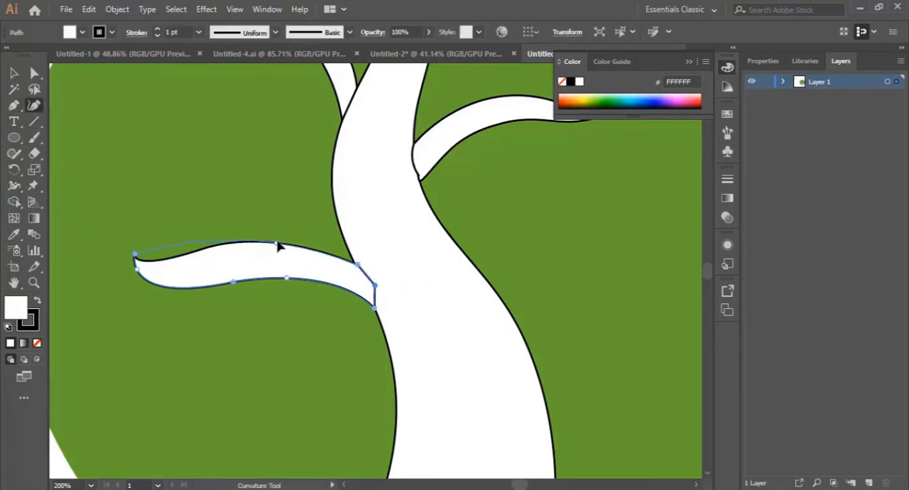
pyautogui.click(179, 244)
pyautogui.moveTo(179, 244); pyautogui.dragTo(161, 282)
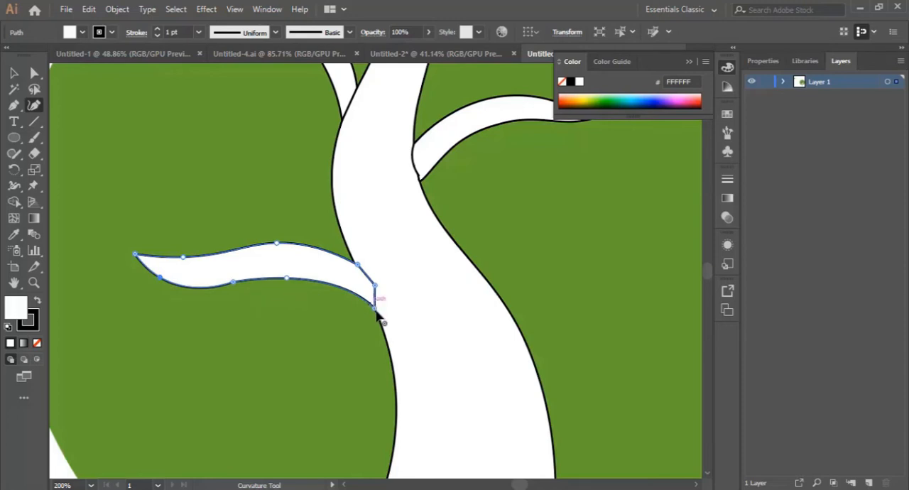
pyautogui.moveTo(376, 309); pyautogui.dragTo(389, 330)
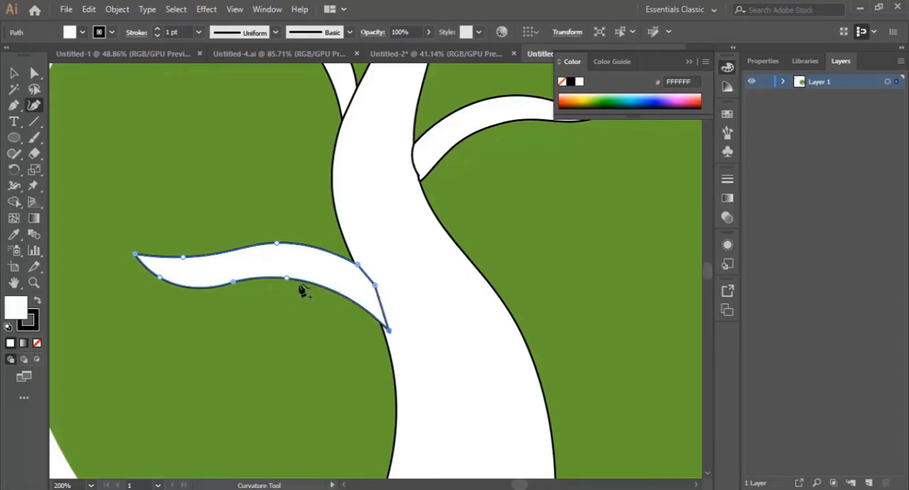
pyautogui.moveTo(287, 280); pyautogui.dragTo(290, 286)
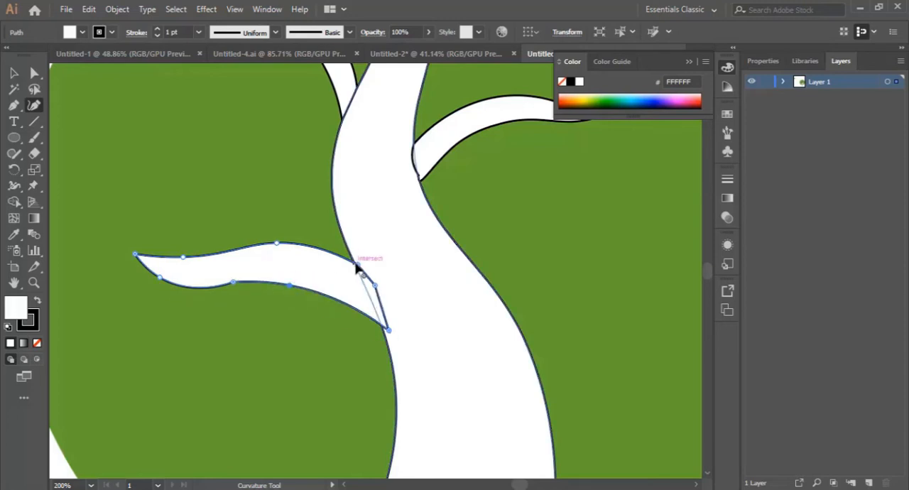
pyautogui.moveTo(363, 261); pyautogui.dragTo(370, 253)
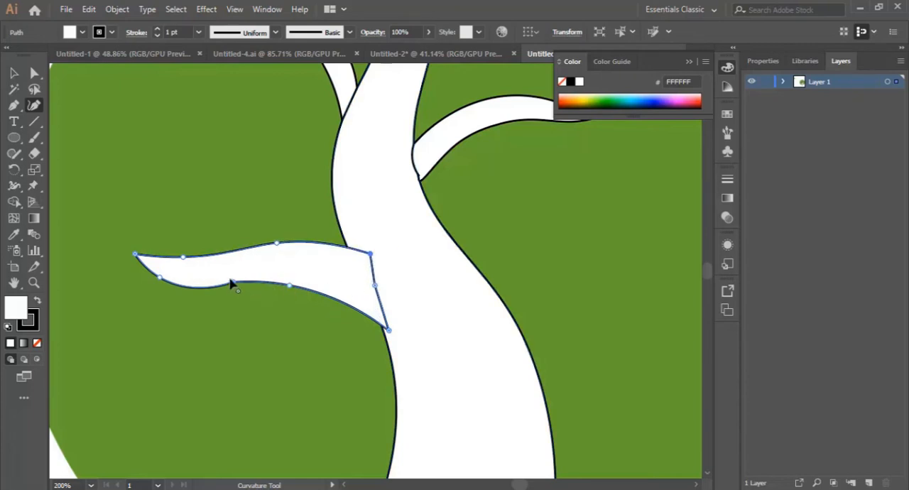
# Adjust the curve points along the lower left branch's edges with the Curvature tool for a smooth wave that follows the upper edge
pyautogui.moveTo(232, 282); pyautogui.dragTo(239, 281)
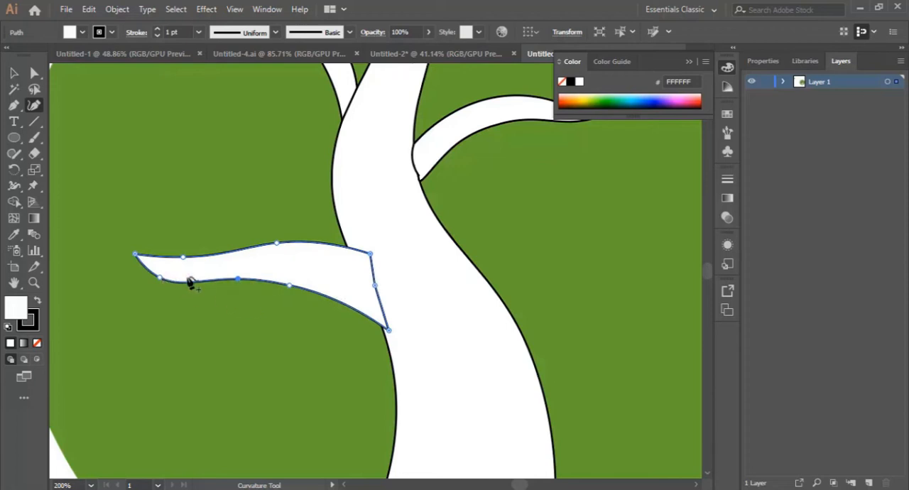
pyautogui.moveTo(184, 260); pyautogui.dragTo(195, 263)
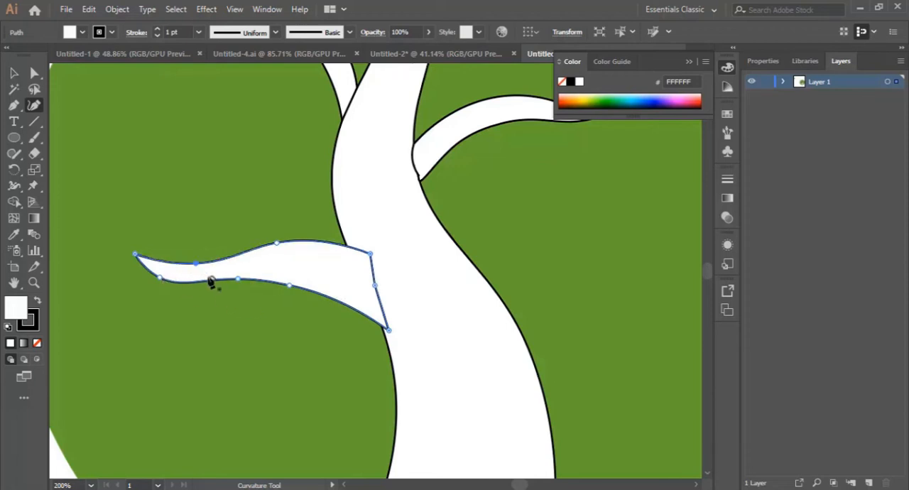
pyautogui.moveTo(238, 285); pyautogui.dragTo(209, 288)
pyautogui.moveTo(289, 287); pyautogui.dragTo(281, 279)
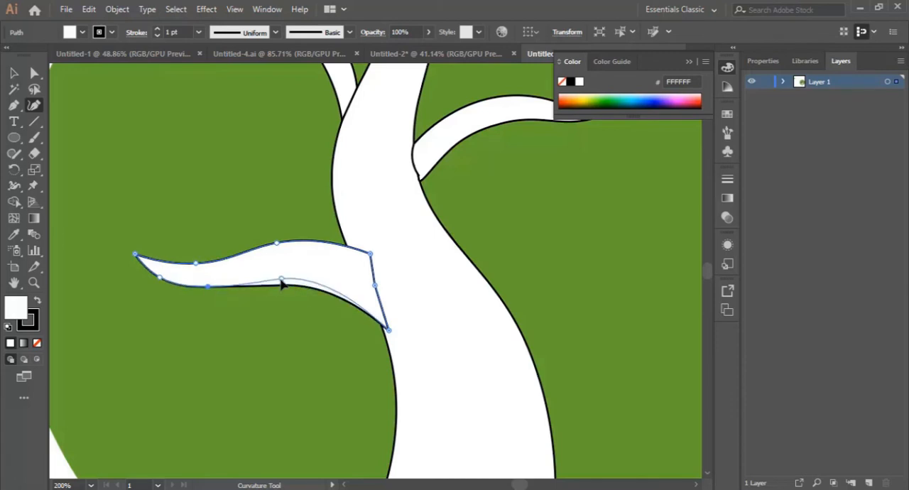
pyautogui.moveTo(206, 286); pyautogui.dragTo(205, 290)
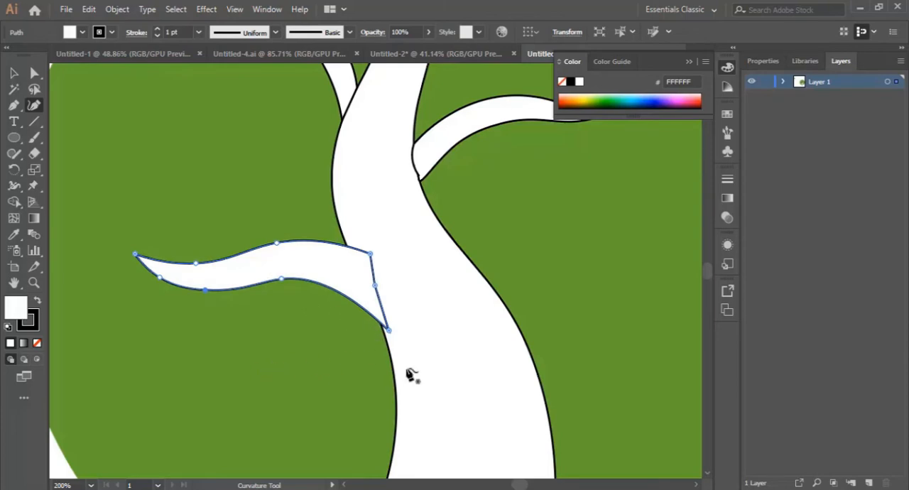
# Select the trunk, remove the anchor point on its right edge below the upper right branch with the Pen tool, and deselect the trunk
pyautogui.scroll(-2, 410, 375)
pyautogui.scroll(2, 454, 387)
pyautogui.moveTo(517, 485); pyautogui.dragTo(519, 482)
pyautogui.scroll(-4, 507, 385)
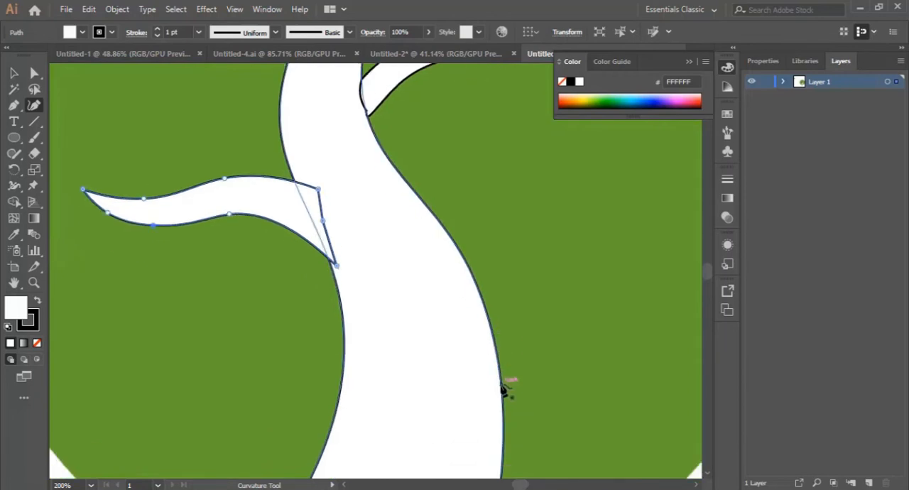
pyautogui.click(493, 314)
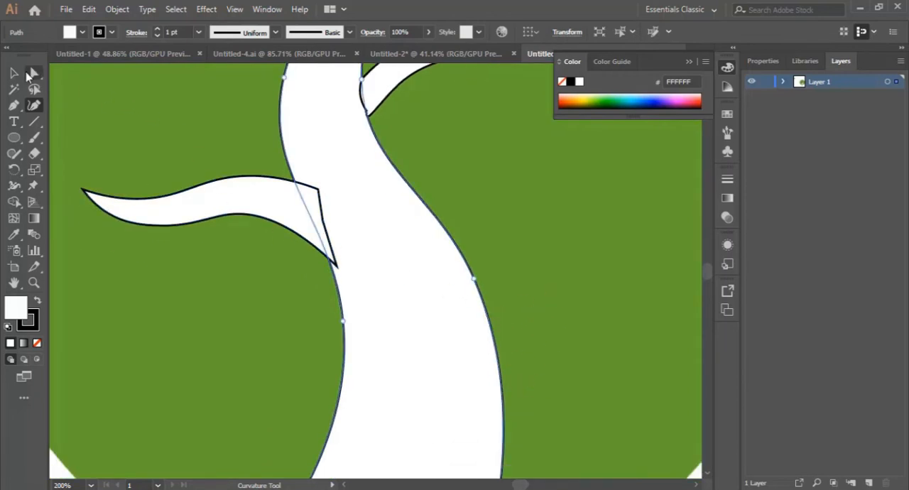
pyautogui.click(13, 105)
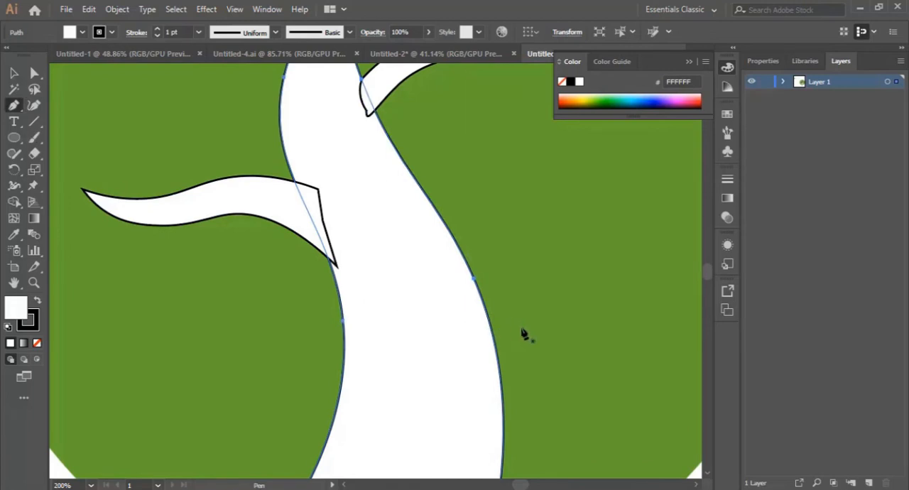
pyautogui.scroll(5, 486, 312)
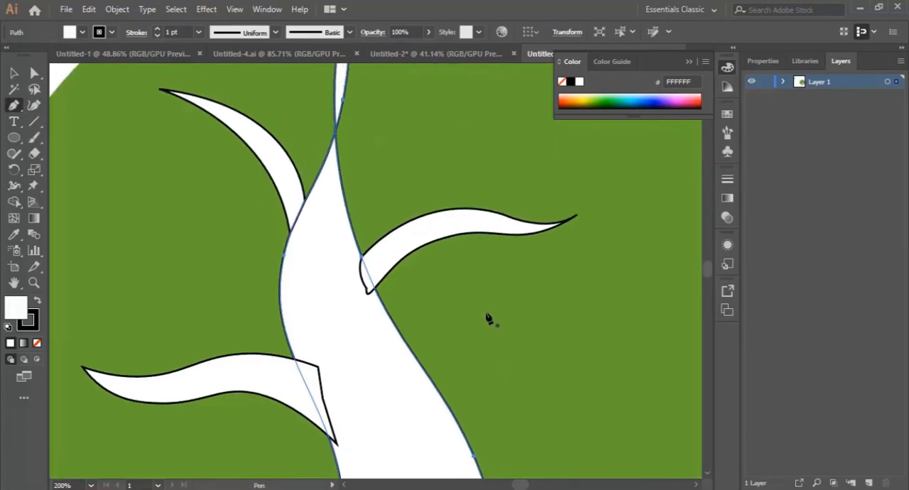
pyautogui.scroll(-7, 489, 321)
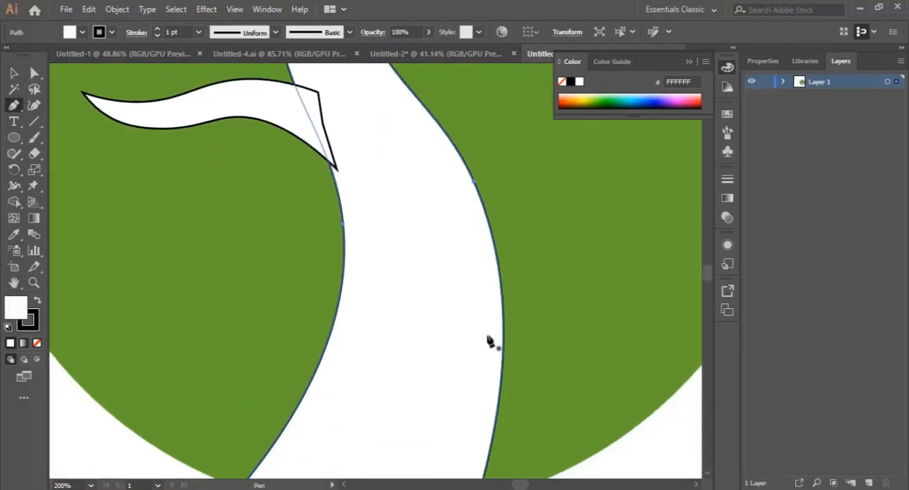
pyautogui.scroll(3, 498, 252)
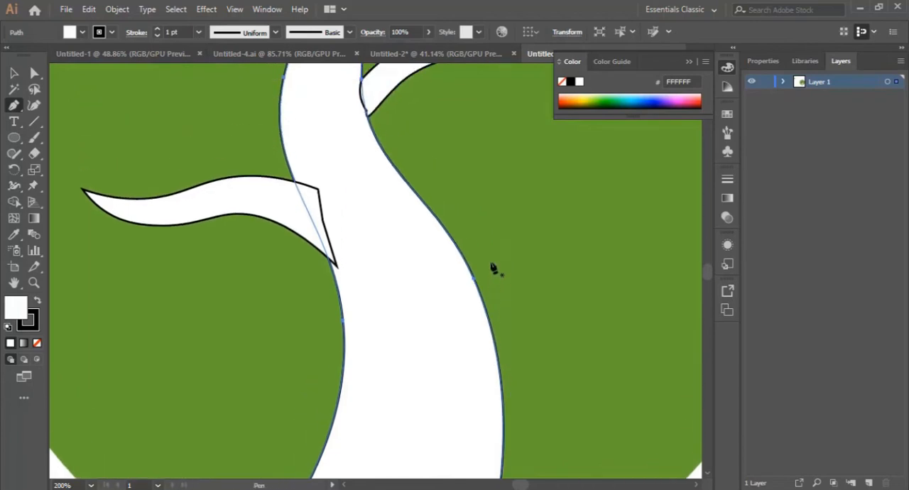
pyautogui.click(475, 281)
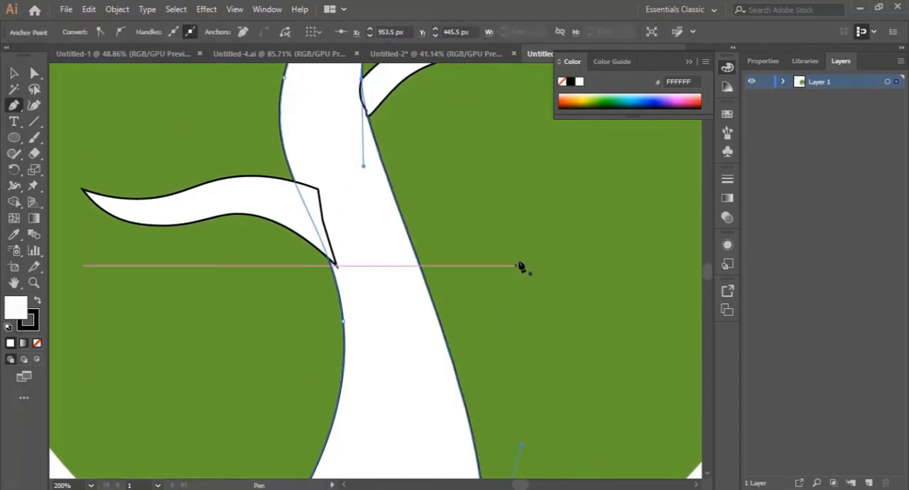
pyautogui.hotkey('ctrl', 'z')
# Draw a closed, wavy branch with the Pen tool from the trunk's right edge below the upper right branch, rising to a pointed tip
pyautogui.click(430, 308)
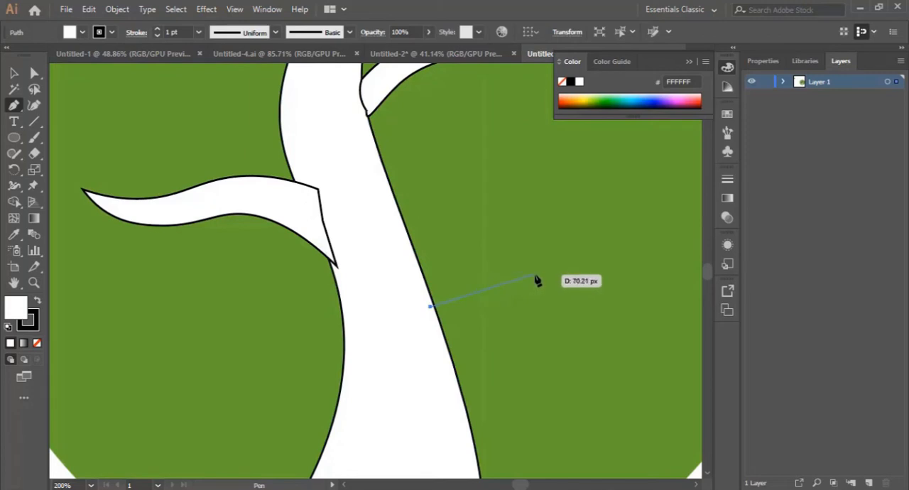
pyautogui.moveTo(537, 271); pyautogui.dragTo(612, 291)
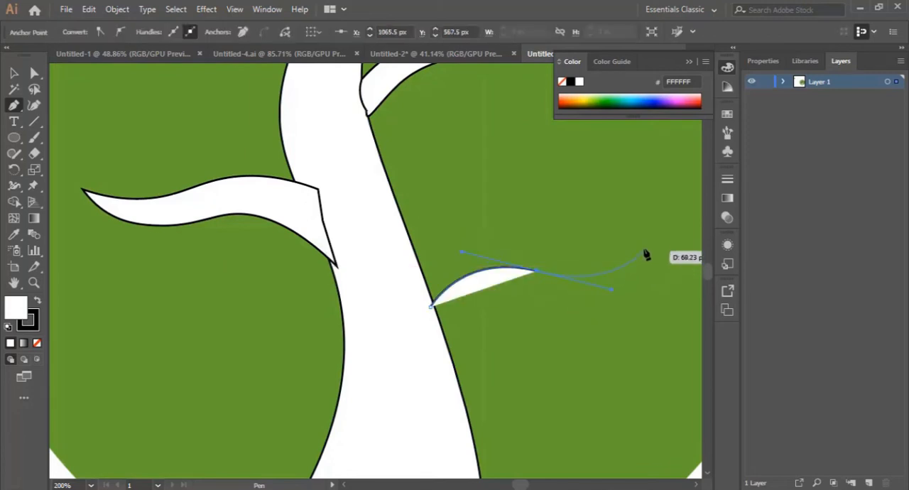
pyautogui.moveTo(636, 244); pyautogui.dragTo(425, 284)
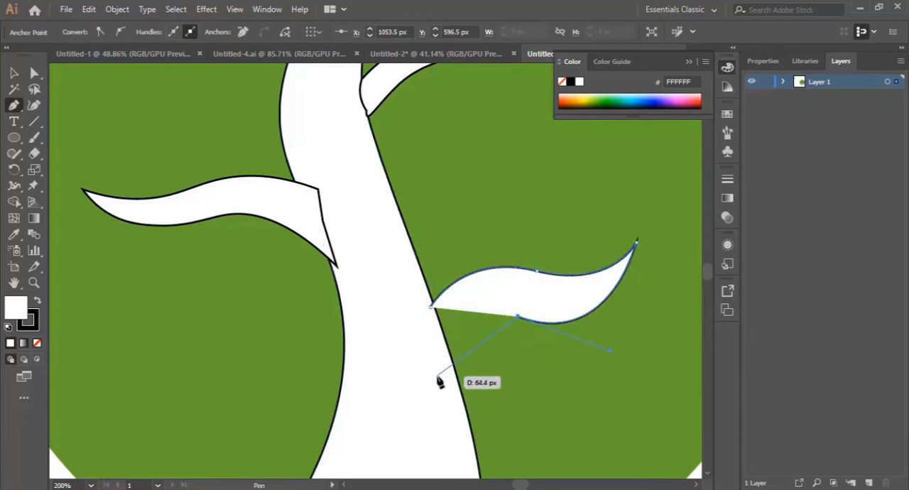
pyautogui.moveTo(446, 367); pyautogui.dragTo(439, 435)
pyautogui.click(431, 307)
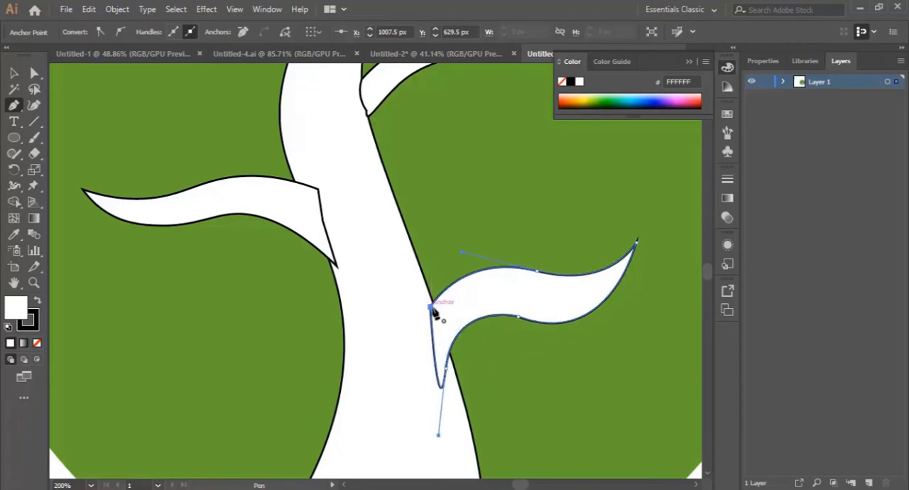
# Flatten the outer part of the lower right branch's bottom edge slightly with the Curvature tool
pyautogui.click(34, 106)
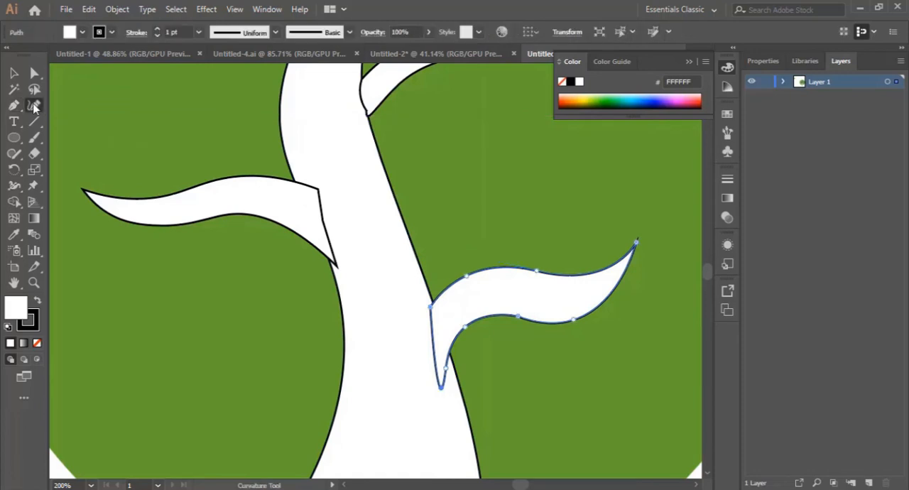
pyautogui.click(573, 318)
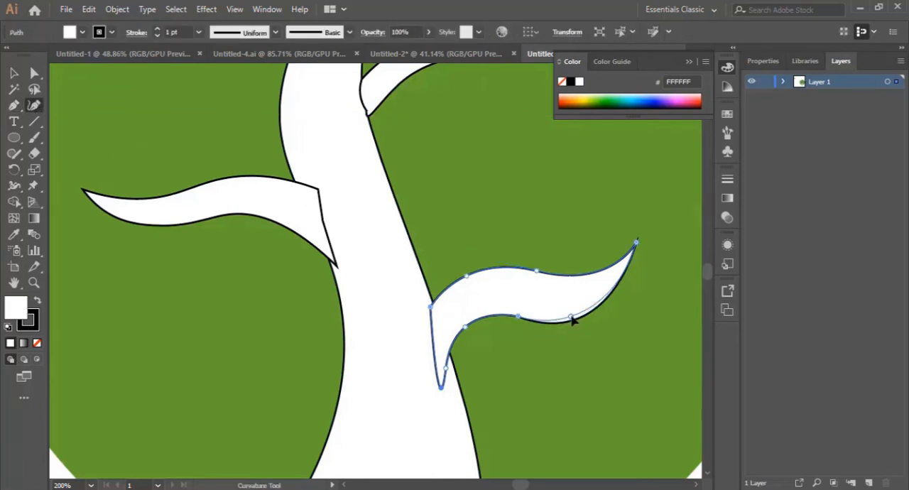
pyautogui.moveTo(573, 318); pyautogui.dragTo(572, 315)
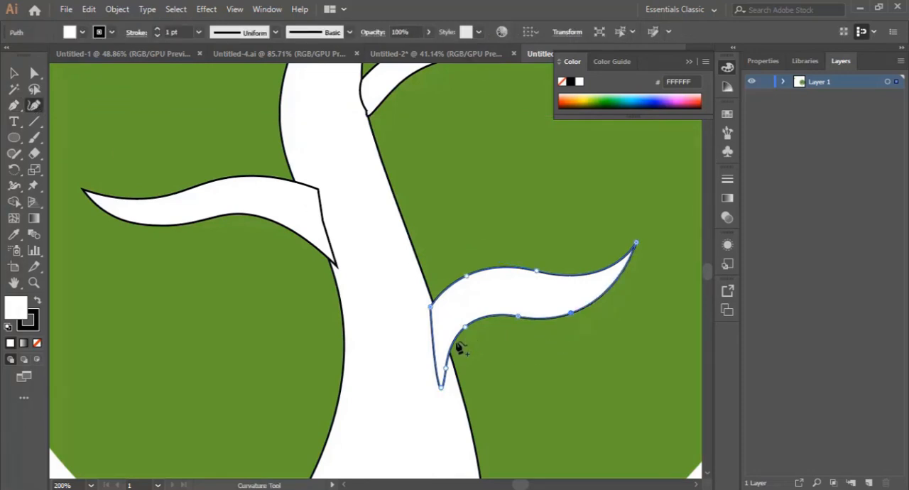
# Draw a small closed, curved twig with the Pen tool from the trunk's left edge near its base, rising to a pointed tip
pyautogui.scroll(-4, 345, 299)
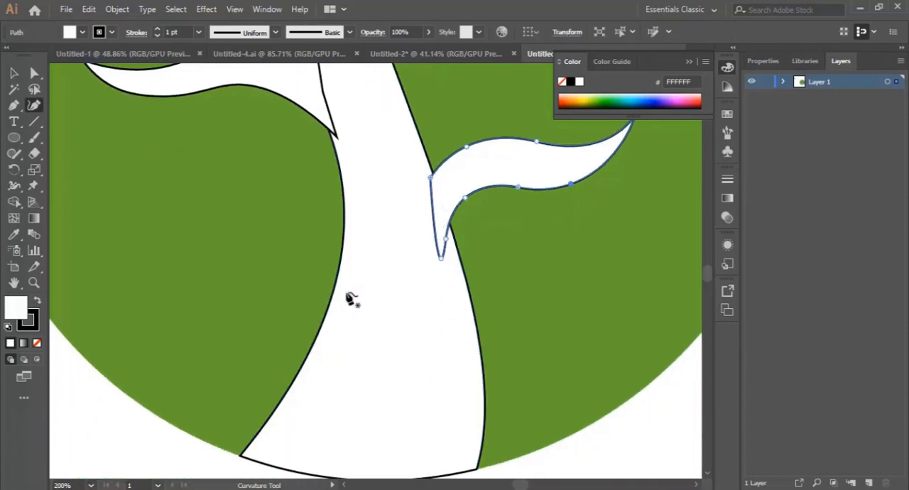
pyautogui.click(13, 105)
pyautogui.scroll(-1, 220, 266)
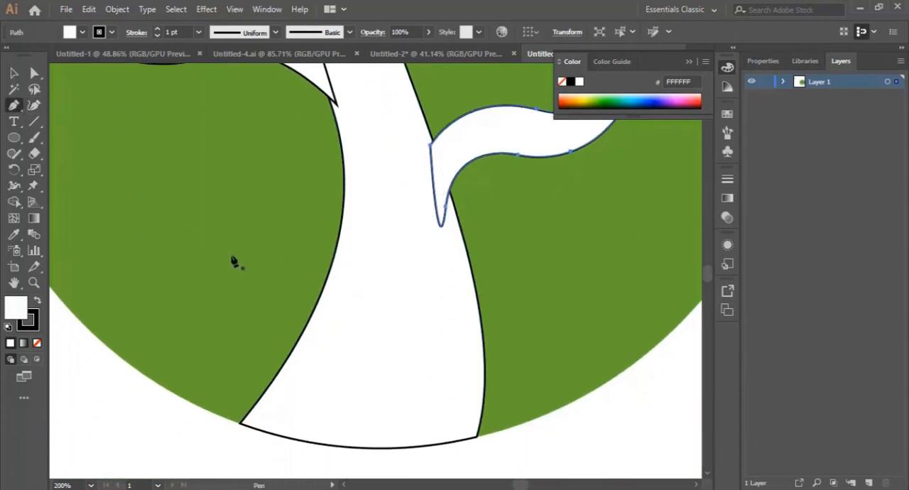
pyautogui.click(253, 237)
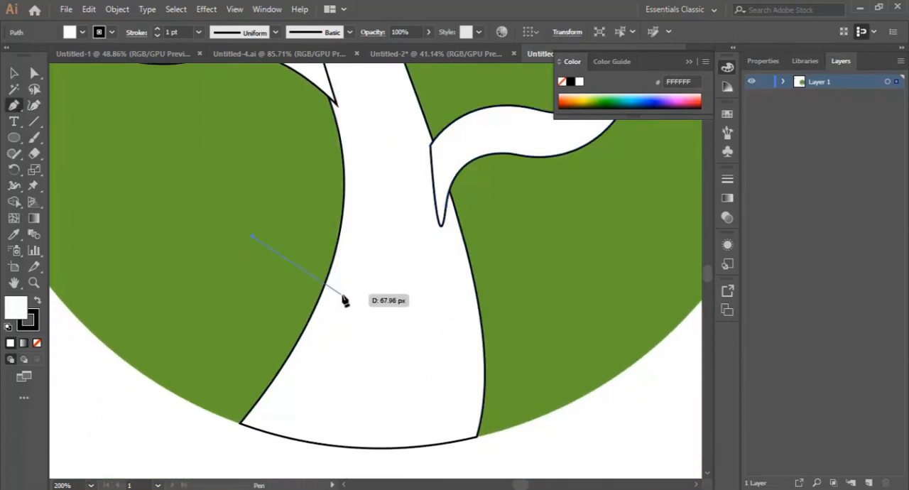
pyautogui.moveTo(334, 302); pyautogui.dragTo(355, 367)
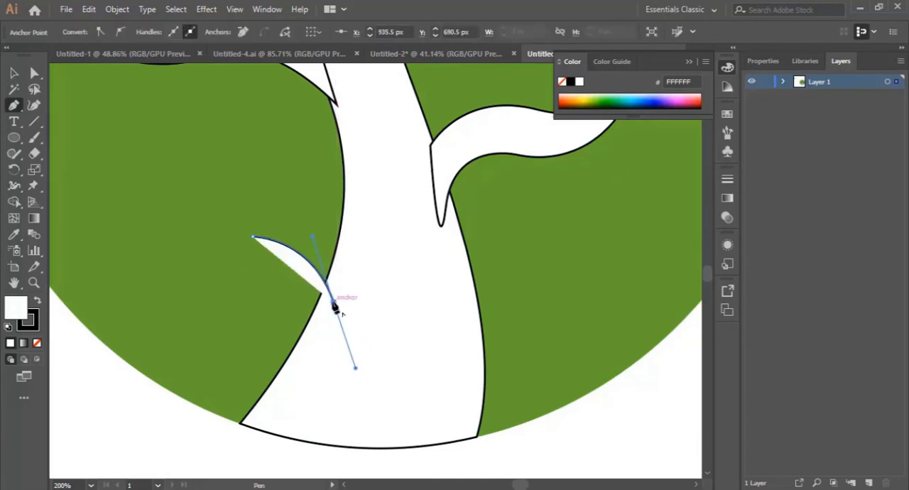
pyautogui.moveTo(334, 302); pyautogui.dragTo(310, 348)
pyautogui.click(311, 348)
pyautogui.moveTo(253, 237); pyautogui.dragTo(194, 206)
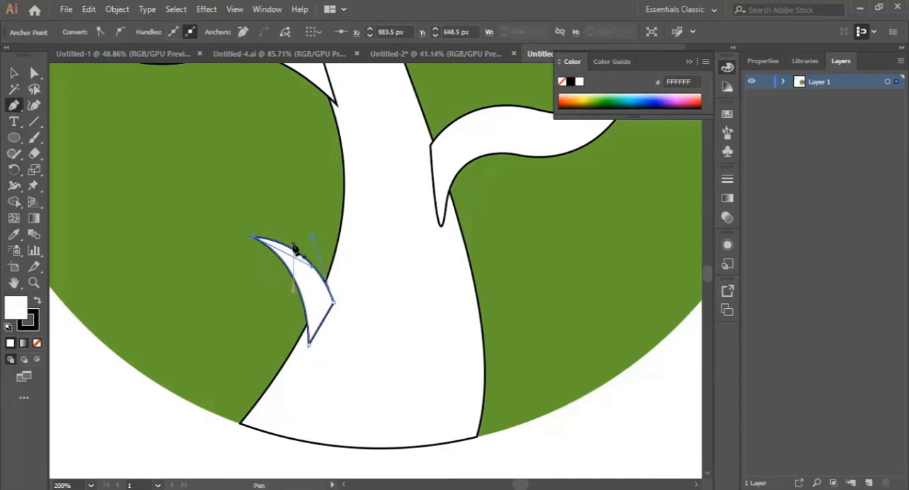
# Select the circle, trunk and all branches, remove their stroke, and deselect the artwork
pyautogui.click(13, 72)
pyautogui.hotkey('ctrl', '-')
pyautogui.hotkey('ctrl', '-')
pyautogui.hotkey('ctrl', '-')
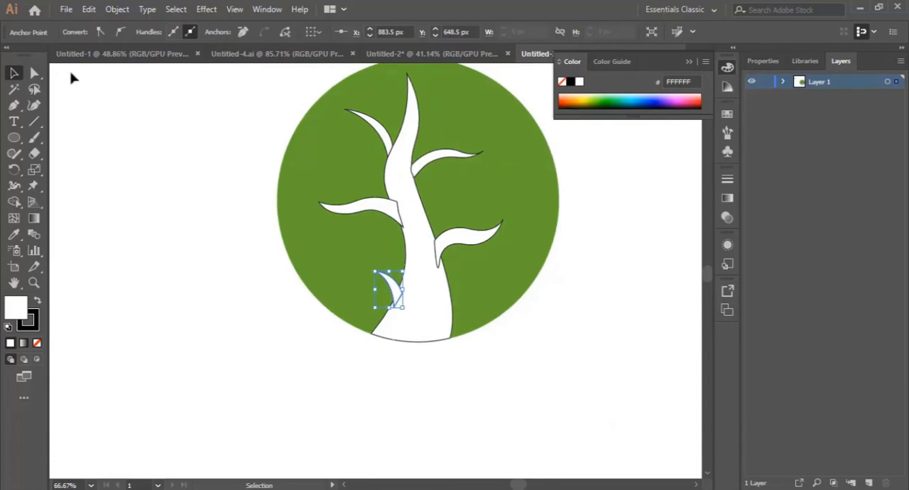
pyautogui.scroll(1, 223, 145)
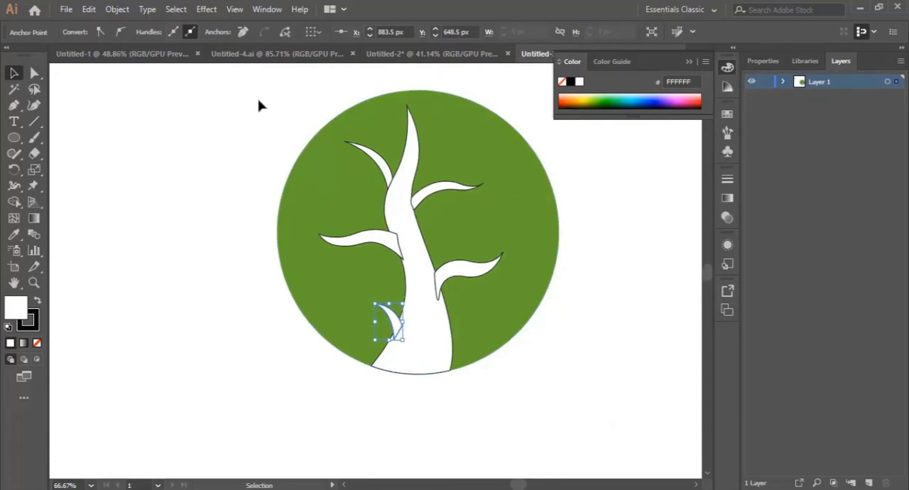
pyautogui.moveTo(259, 105); pyautogui.dragTo(552, 402)
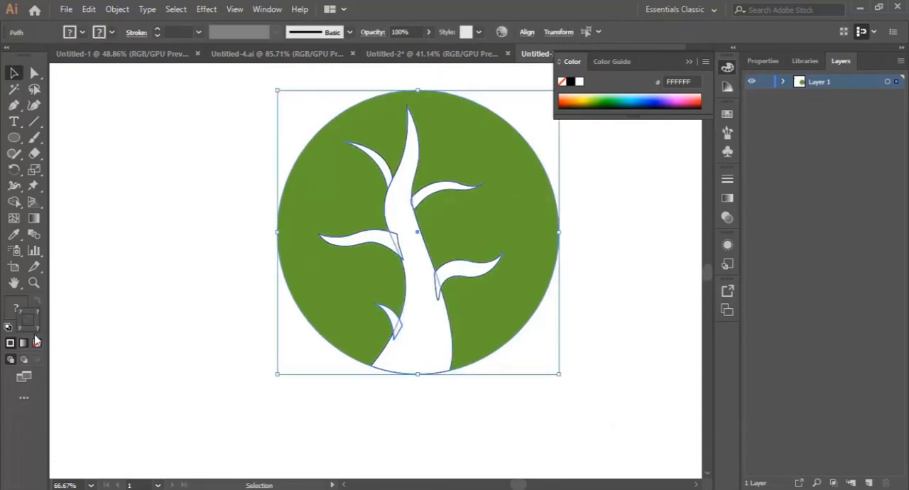
pyautogui.click(38, 344)
pyautogui.click(526, 416)
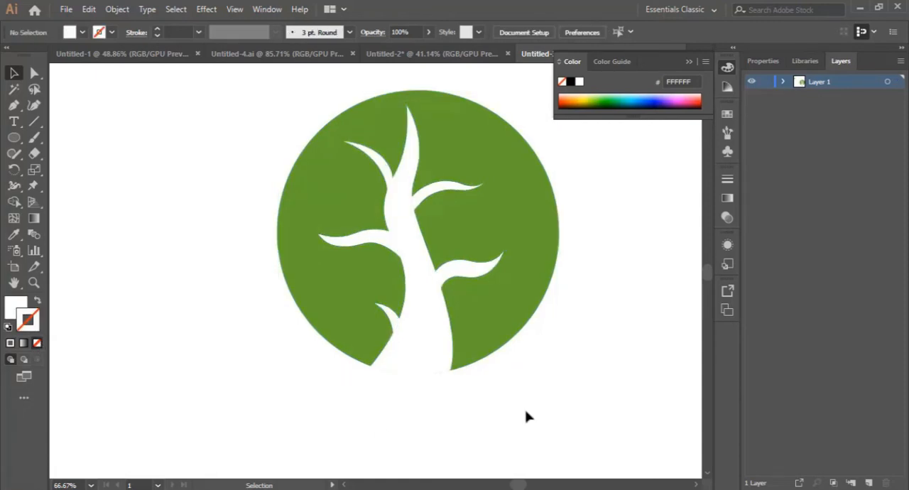
# Rotate the upper left branch flatter and slightly higher on the trunk, and shift the middle left branch further into the trunk
pyautogui.click(396, 185)
pyautogui.moveTo(402, 184); pyautogui.dragTo(391, 170)
pyautogui.click(587, 315)
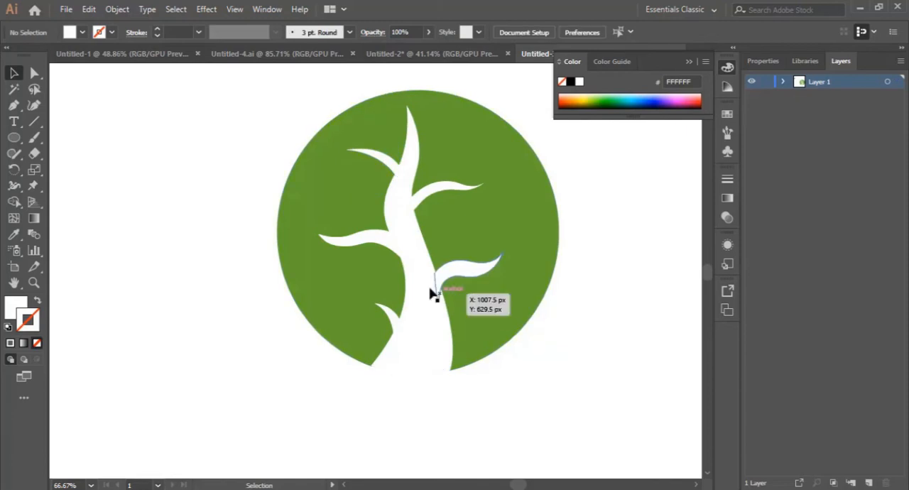
pyautogui.moveTo(362, 242); pyautogui.dragTo(384, 245)
pyautogui.click(563, 370)
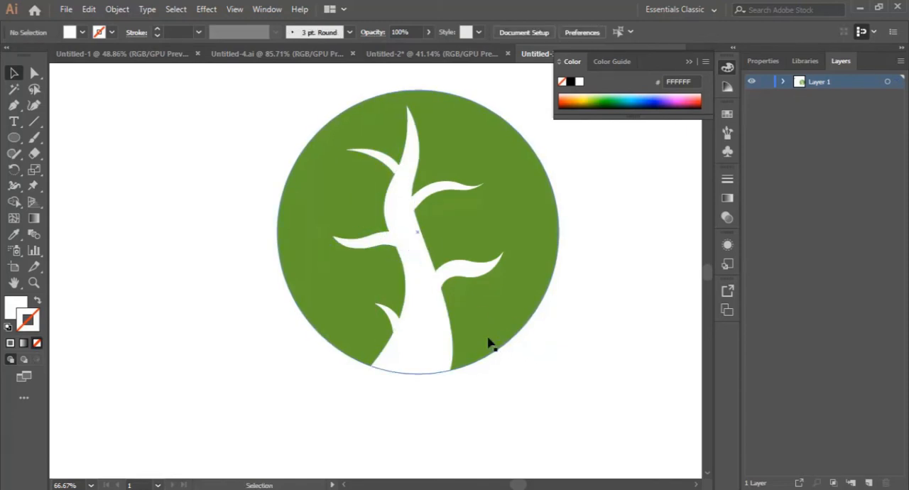
# Pull the trunk's left edge inward between the two upper left branches with the Curvature tool, and bend the trunk's tip to the left
pyautogui.click(396, 211)
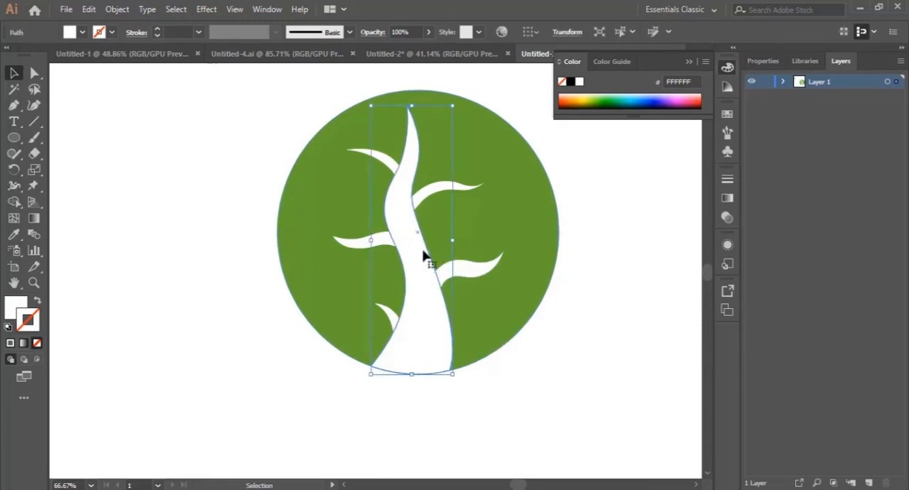
pyautogui.click(34, 105)
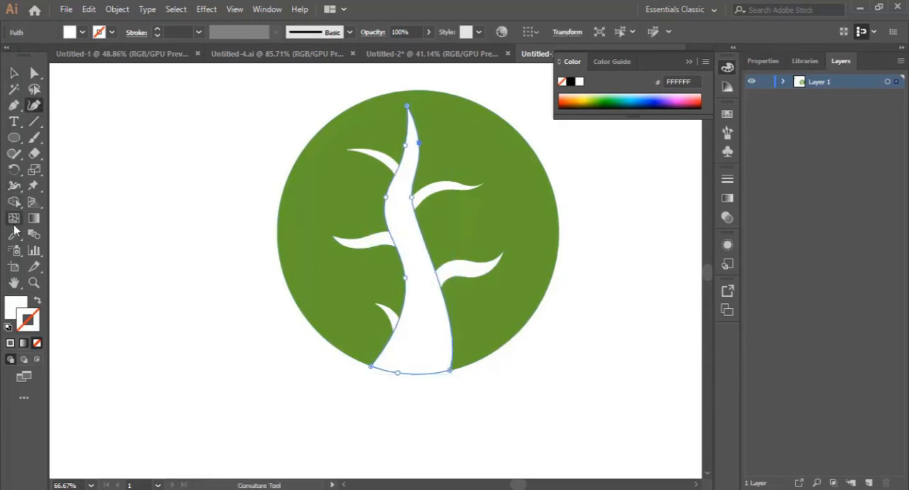
pyautogui.click(34, 282)
pyautogui.click(416, 235)
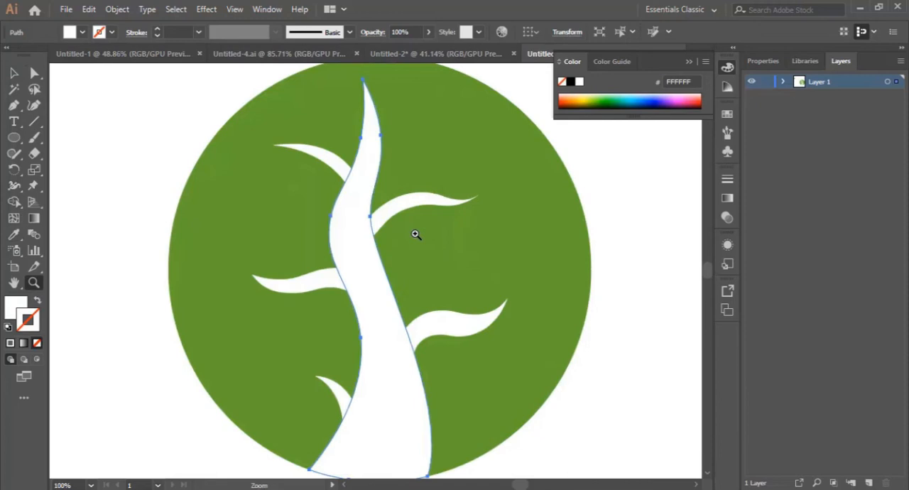
pyautogui.click(347, 236)
pyautogui.click(34, 105)
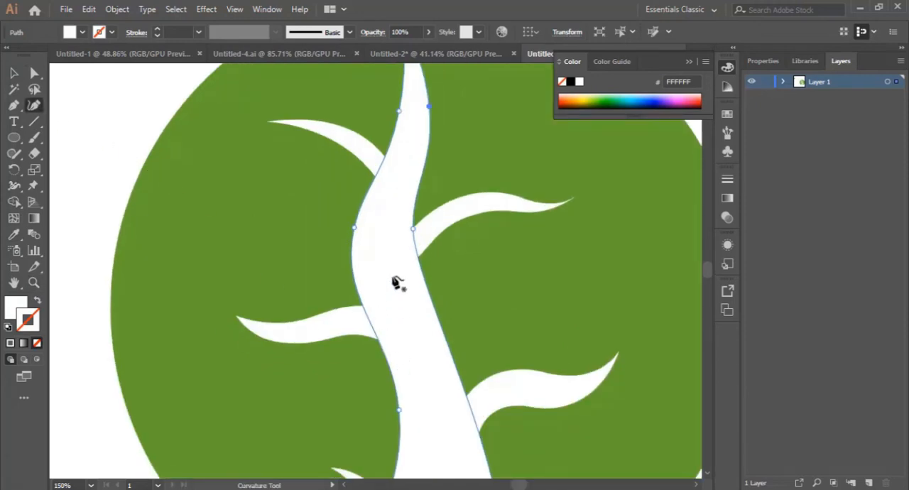
pyautogui.moveTo(354, 230); pyautogui.dragTo(374, 241)
pyautogui.scroll(3, 425, 295)
pyautogui.scroll(2, 425, 295)
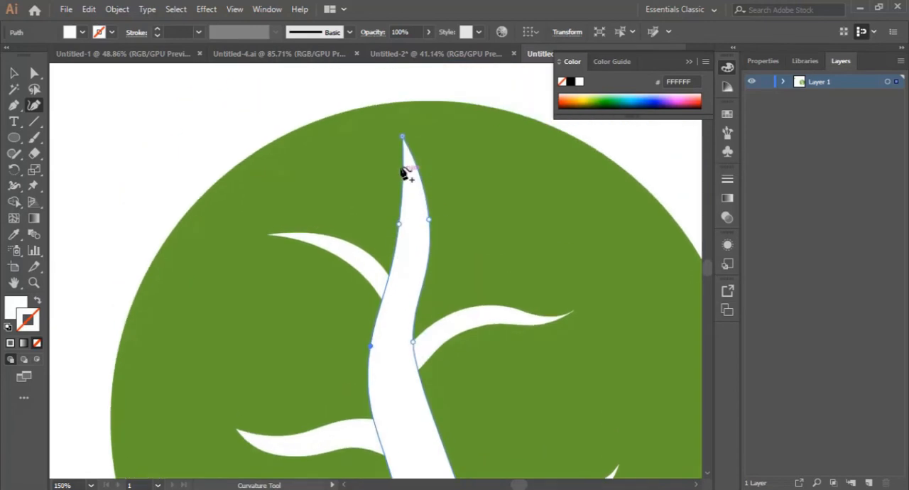
pyautogui.moveTo(400, 137); pyautogui.dragTo(390, 142)
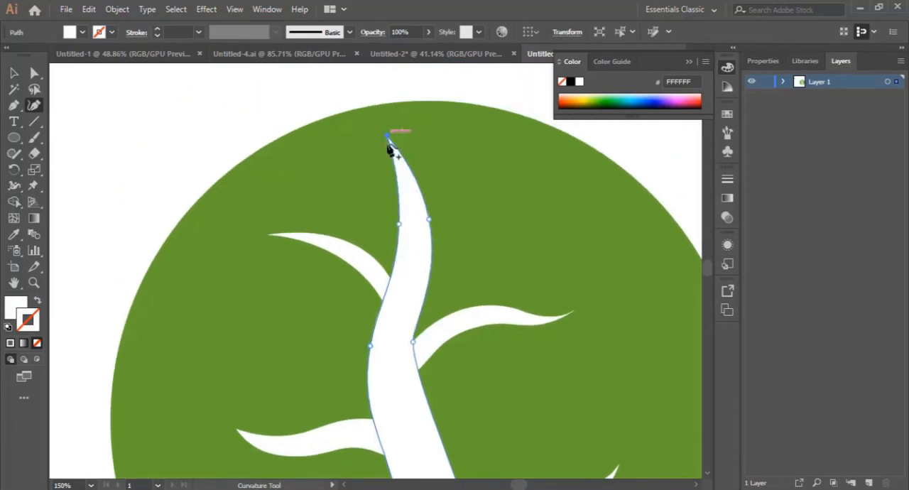
pyautogui.scroll(-4, 427, 341)
pyautogui.moveTo(414, 247); pyautogui.dragTo(424, 251)
pyautogui.scroll(-3, 426, 299)
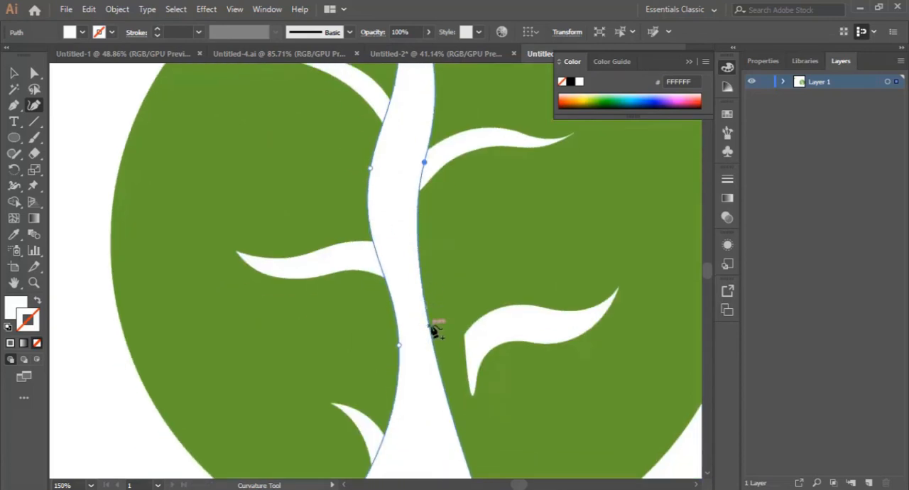
pyautogui.hotkey('ctrl', 'z')
# Add a curve point on the trunk's right edge just above the lower right branch, and narrow the upper trunk slightly from the right
pyautogui.click(450, 286)
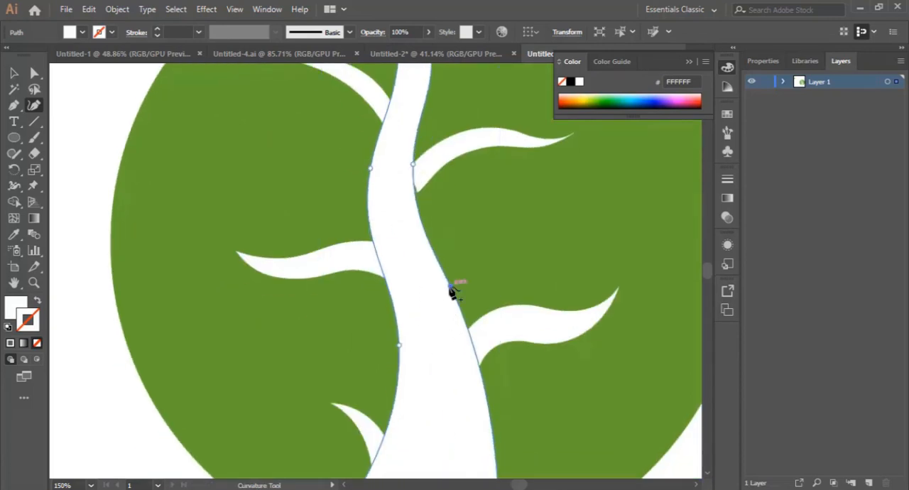
pyautogui.scroll(2, 415, 248)
pyautogui.scroll(-2, 417, 257)
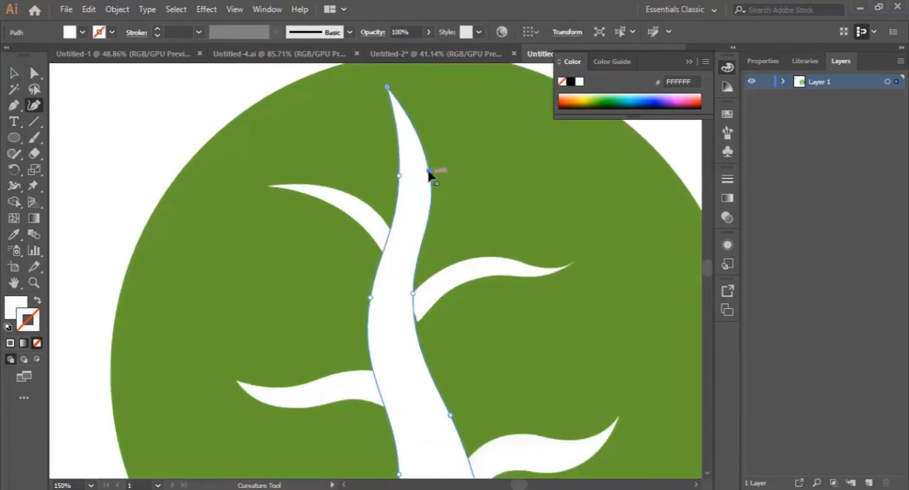
pyautogui.moveTo(428, 171); pyautogui.dragTo(424, 170)
pyautogui.scroll(-8, 422, 277)
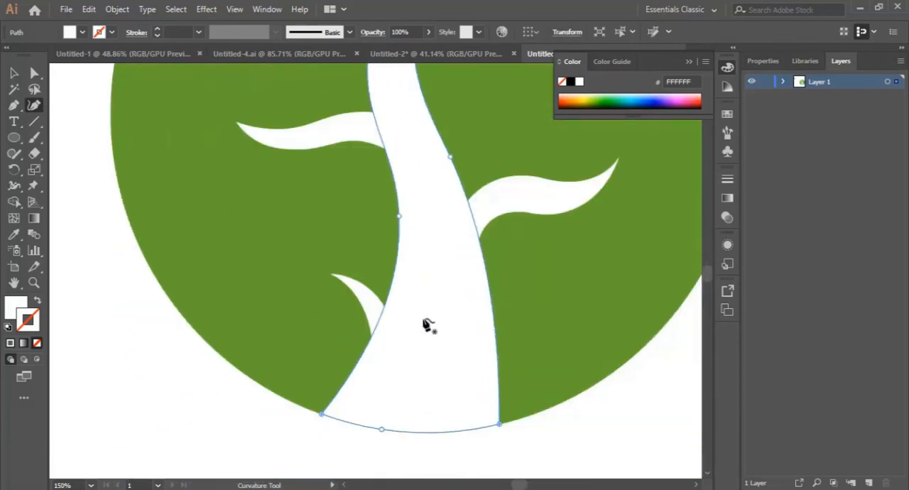
pyautogui.hotkey('ctrl', '-')
pyautogui.hotkey('ctrl', '-')
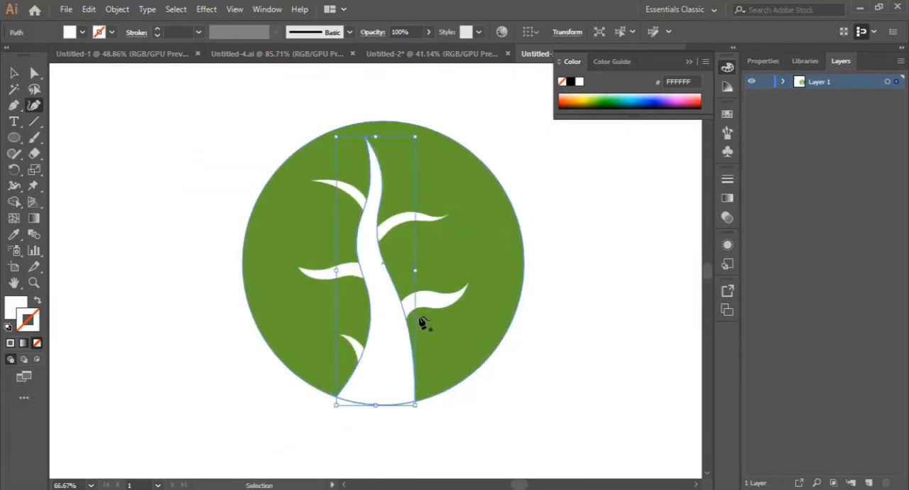
# Deselect the trunk, shift the upper right branch slightly down and closer to the trunk, and deselect it
pyautogui.click(13, 72)
pyautogui.click(131, 154)
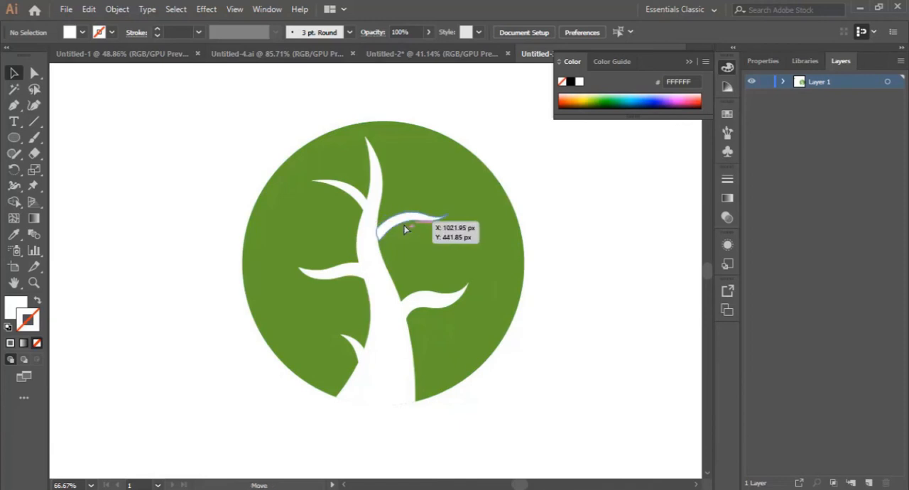
pyautogui.moveTo(402, 230); pyautogui.dragTo(400, 234)
pyautogui.click(587, 307)
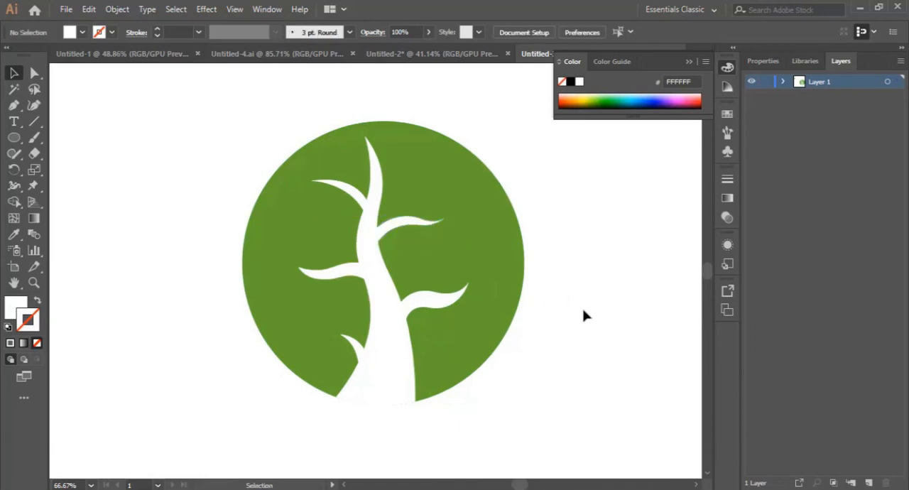
# Draw a closed white leaf about 47 x 22 px with the Pen tool beyond the upper right branch's tip, and deselect it
pyautogui.click(35, 283)
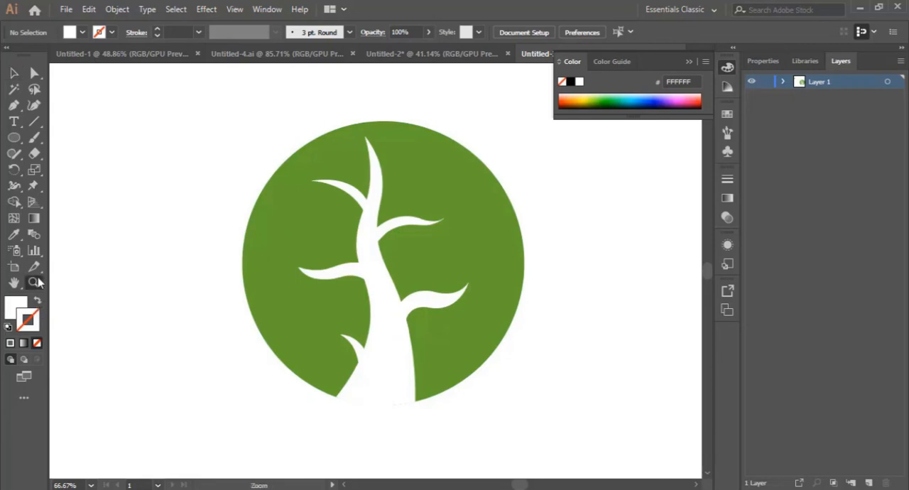
pyautogui.click(369, 262)
pyautogui.click(466, 261)
pyautogui.click(352, 314)
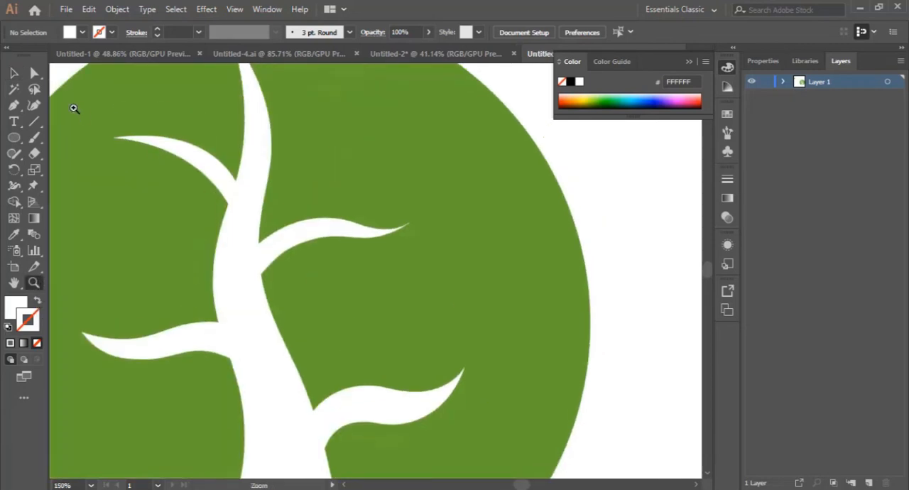
pyautogui.click(13, 108)
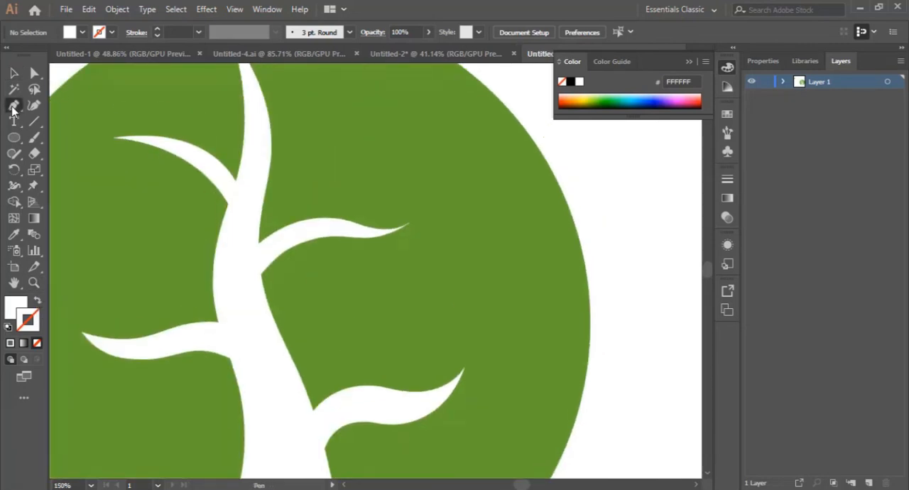
pyautogui.click(433, 194)
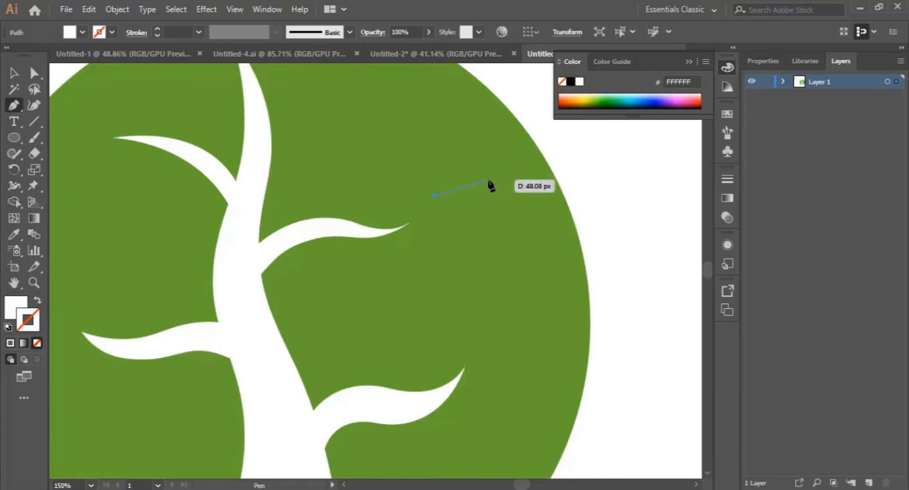
pyautogui.moveTo(489, 180); pyautogui.dragTo(520, 178)
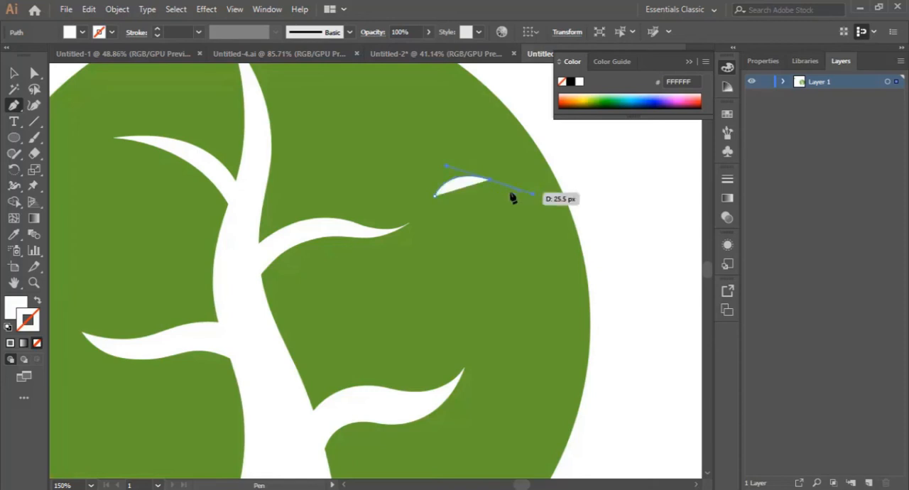
pyautogui.click(489, 181)
pyautogui.moveTo(434, 196); pyautogui.dragTo(438, 200)
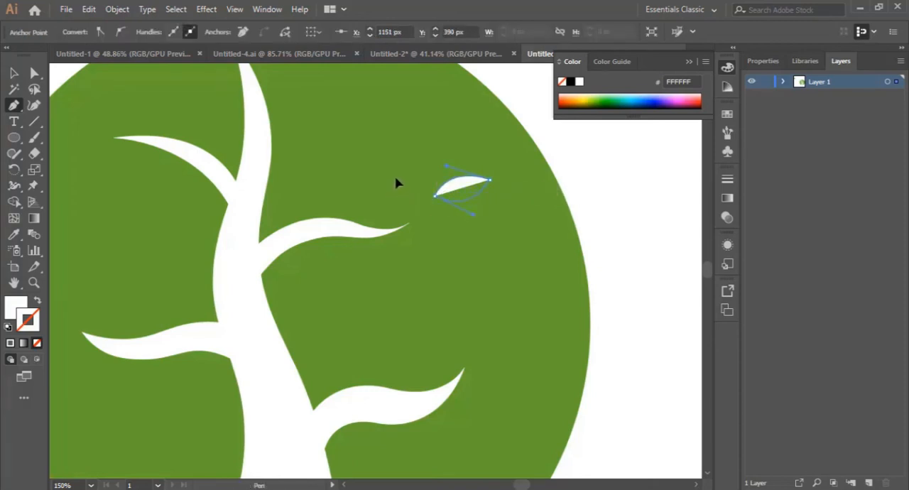
pyautogui.click(15, 73)
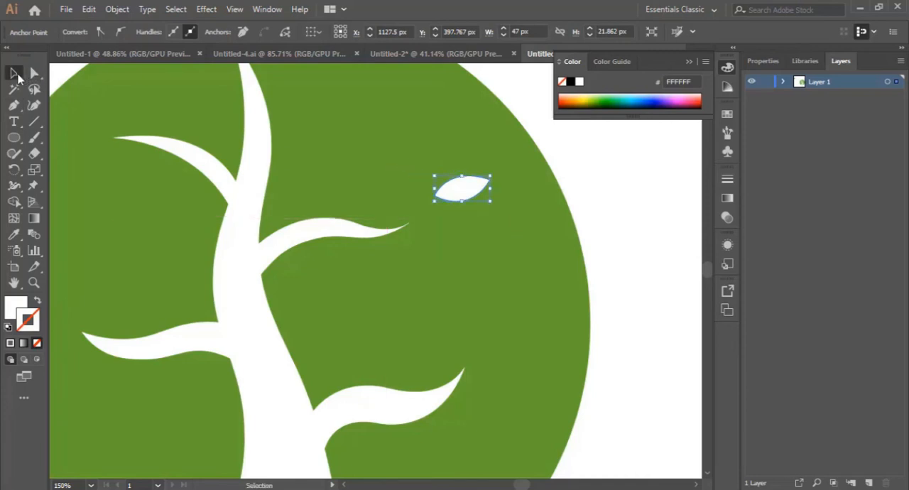
pyautogui.click(599, 208)
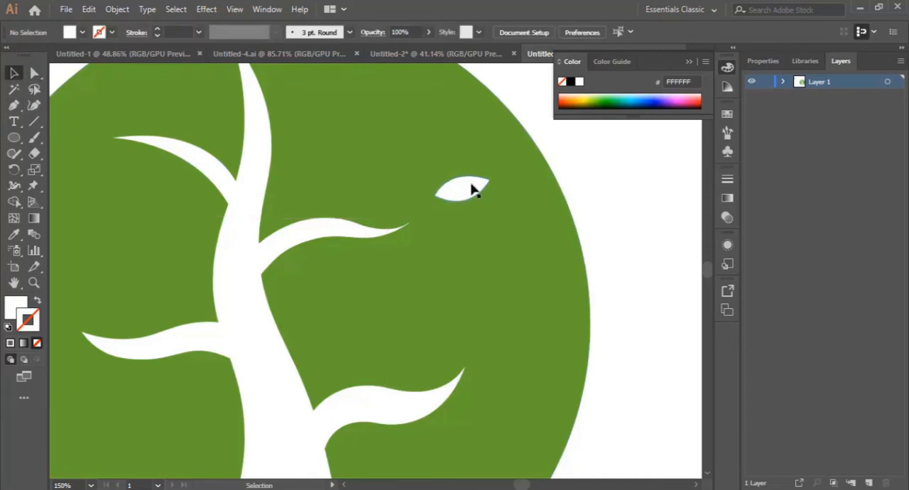
# Make two copies of the leaf and arrange the three leaves at different angles around the upper right branch's tip
pyautogui.moveTo(472, 188); pyautogui.dragTo(397, 181)
pyautogui.click(478, 274)
pyautogui.click(466, 260)
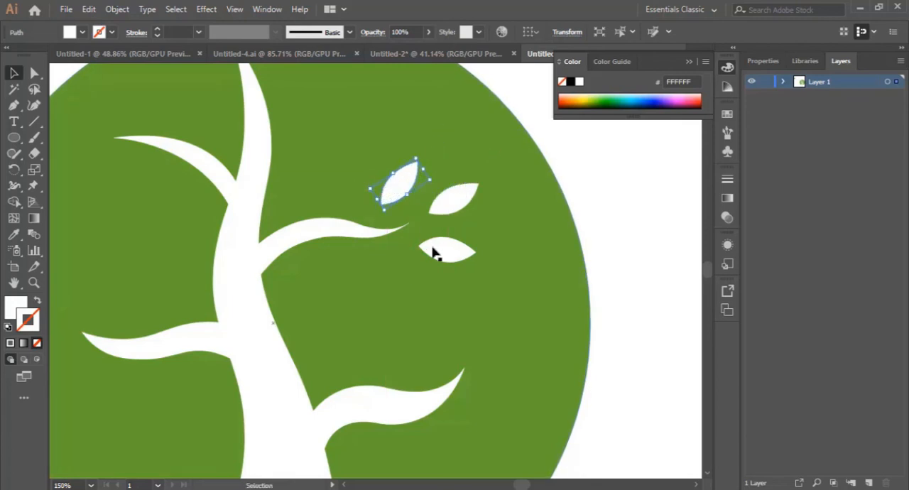
pyautogui.click(597, 189)
# Move the lowest leaf closer to the upper right branch's tip, shift the right leaf up and outward, and deselect
pyautogui.moveTo(446, 256); pyautogui.dragTo(433, 252)
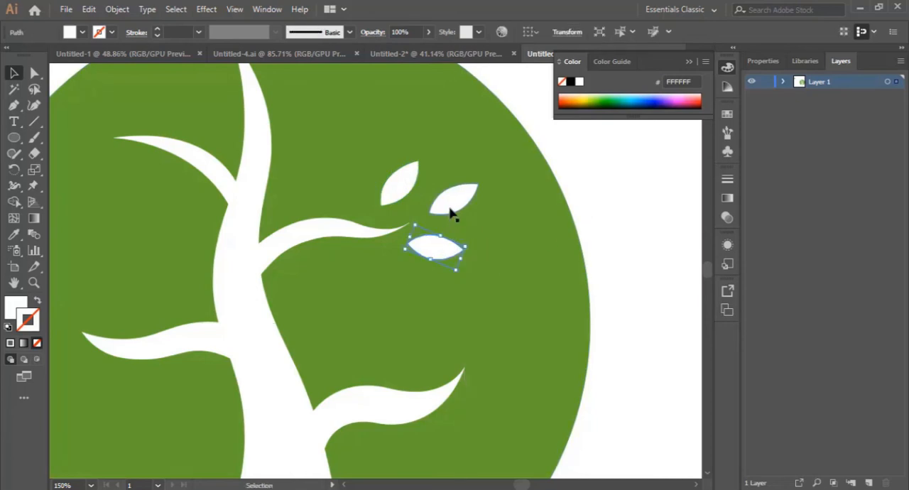
pyautogui.moveTo(450, 208); pyautogui.dragTo(463, 199)
pyautogui.click(579, 196)
pyautogui.scroll(2, 401, 295)
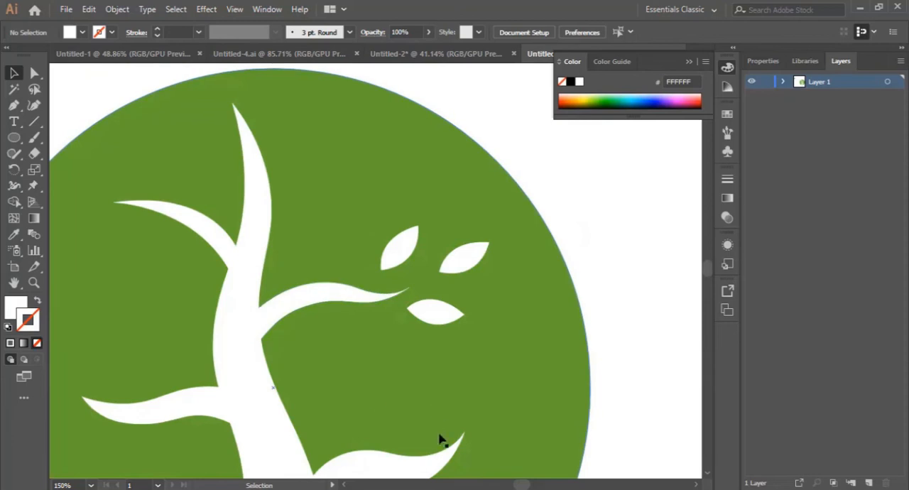
# Place three copies of the leaf at different angles below, beyond and above the upper left branch's tip
pyautogui.moveTo(531, 485); pyautogui.dragTo(524, 486)
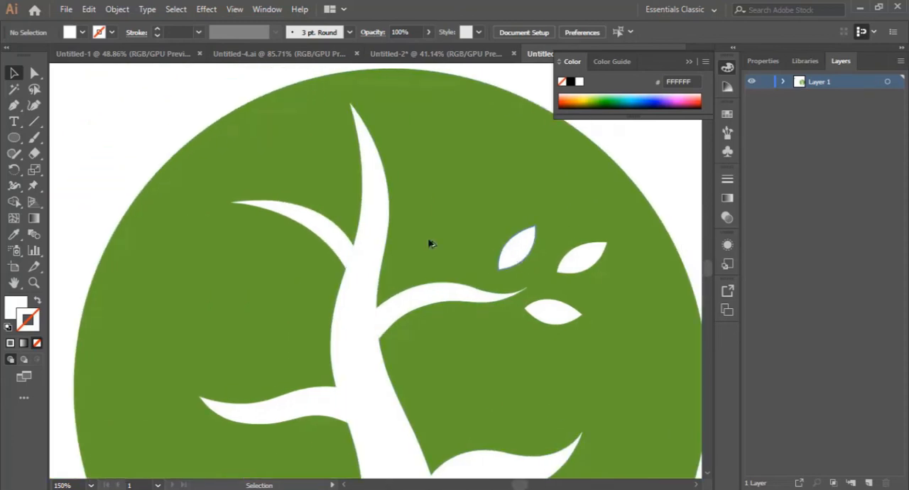
pyautogui.moveTo(517, 247); pyautogui.dragTo(229, 259)
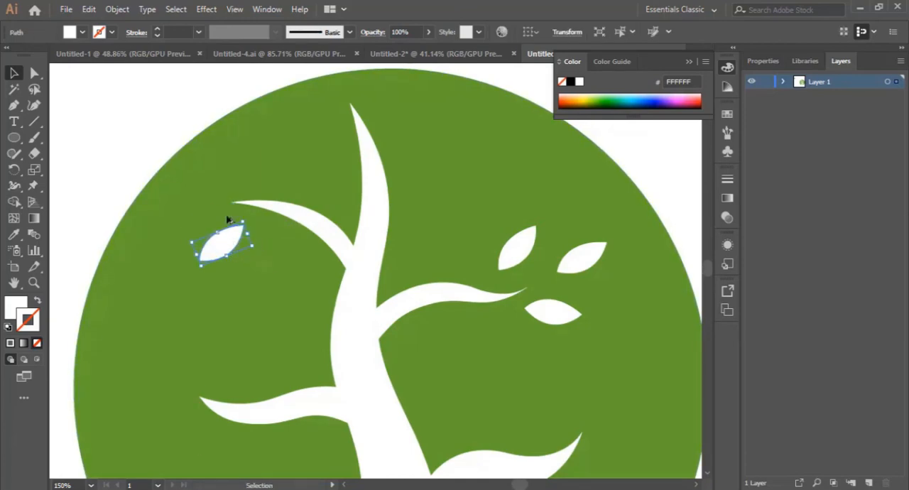
pyautogui.moveTo(227, 219); pyautogui.dragTo(218, 202)
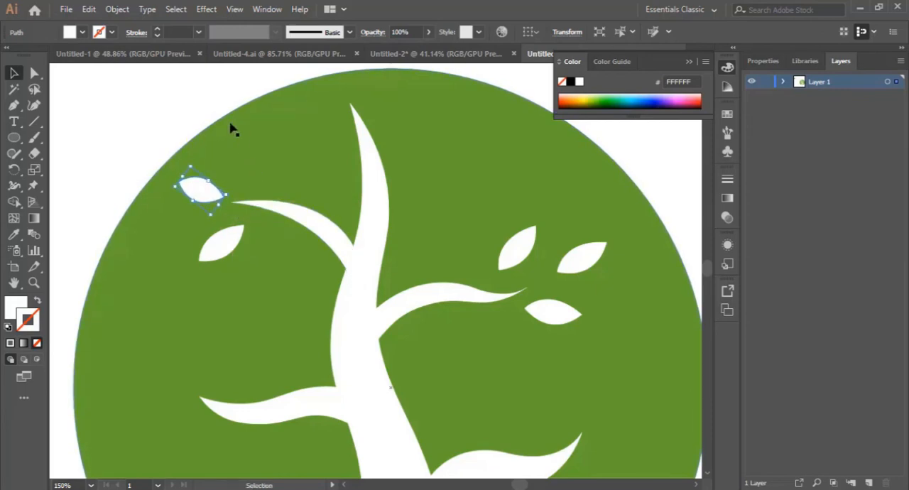
pyautogui.click(199, 116)
pyautogui.click(204, 198)
pyautogui.click(233, 249)
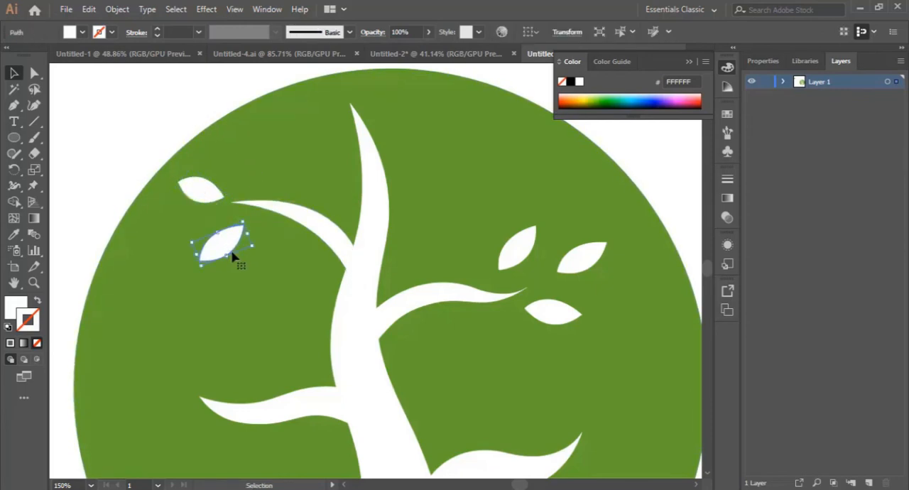
pyautogui.moveTo(228, 248); pyautogui.dragTo(259, 200)
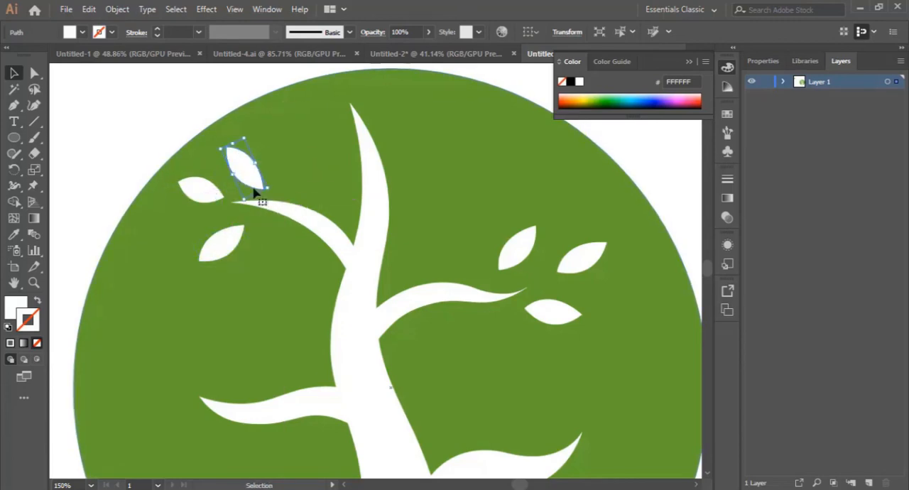
pyautogui.moveTo(243, 172); pyautogui.dragTo(266, 177)
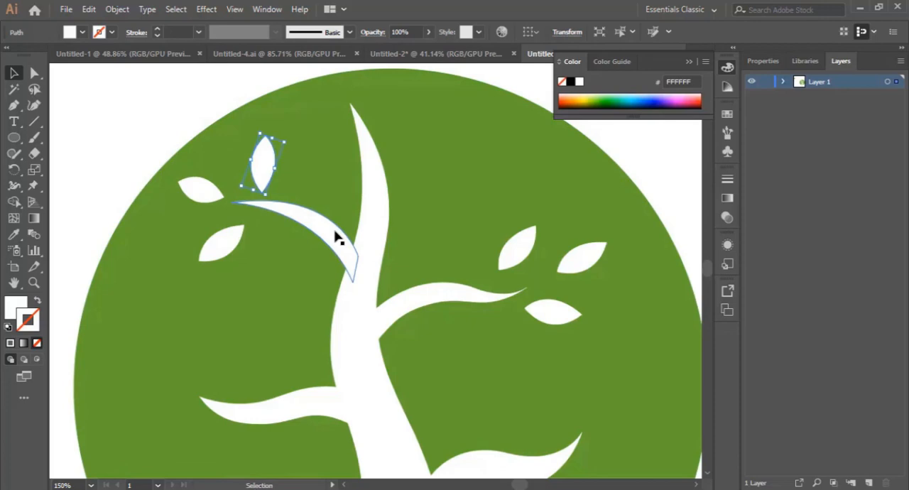
# Move the leaf below the upper left branch's tip slightly inward and rotate the outermost leaf to nearly horizontal
pyautogui.moveTo(239, 248); pyautogui.dragTo(254, 249)
pyautogui.click(198, 192)
pyautogui.moveTo(227, 202)
pyautogui.mouseDown()
pyautogui.moveTo(233, 189)
pyautogui.moveTo(209, 197)
pyautogui.moveTo(213, 206)
pyautogui.mouseUp()
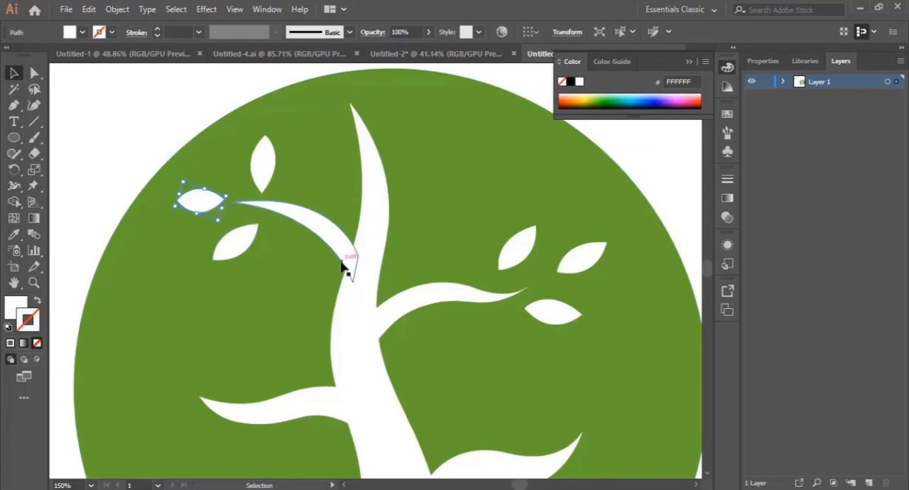
# Copy the upper right branch's three leaves to the lower right branch's tip and rotate the copies to fit around it
pyautogui.scroll(-3, 377, 307)
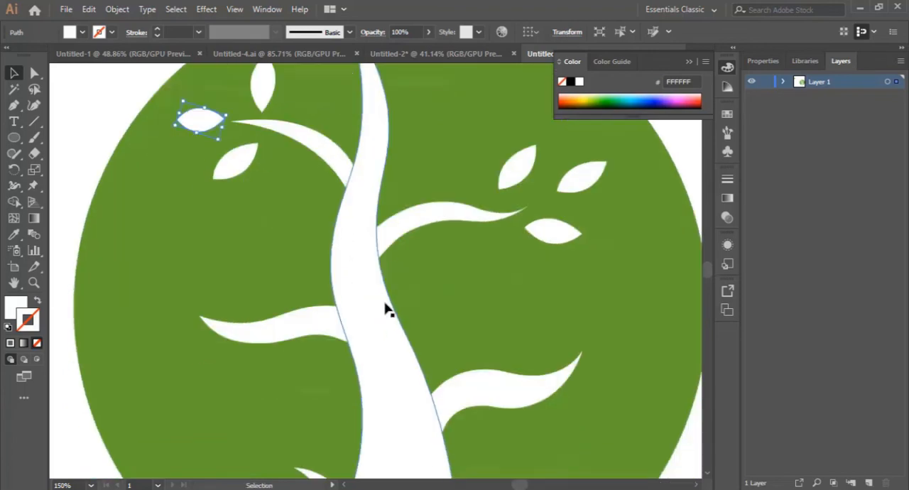
pyautogui.scroll(-2, 398, 309)
pyautogui.scroll(1, 410, 308)
pyautogui.click(562, 222)
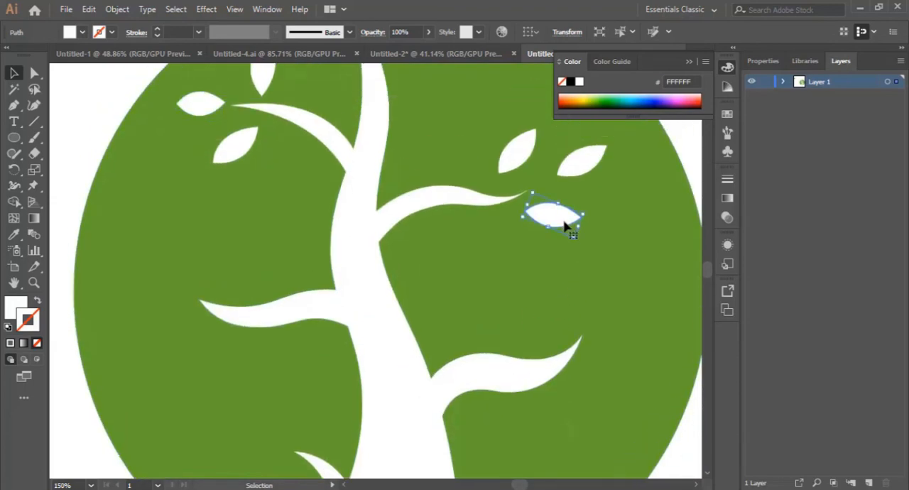
pyautogui.scroll(1, 588, 288)
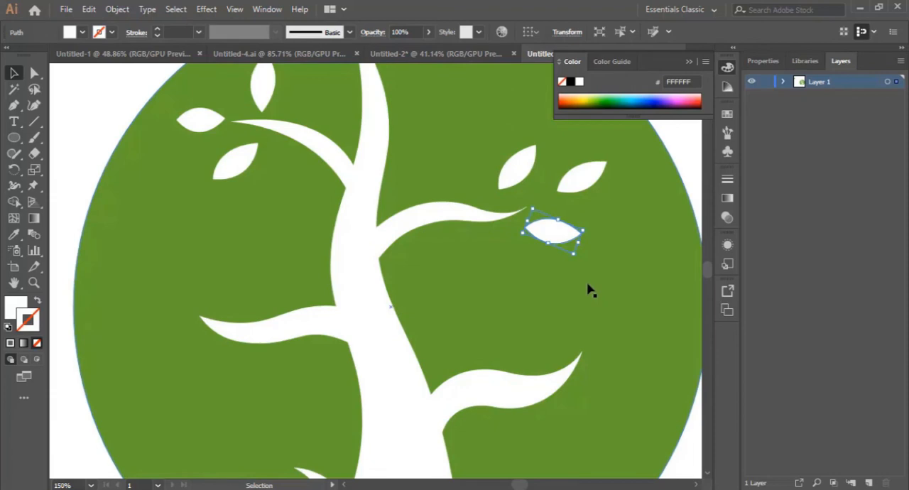
pyautogui.press('ctrl')
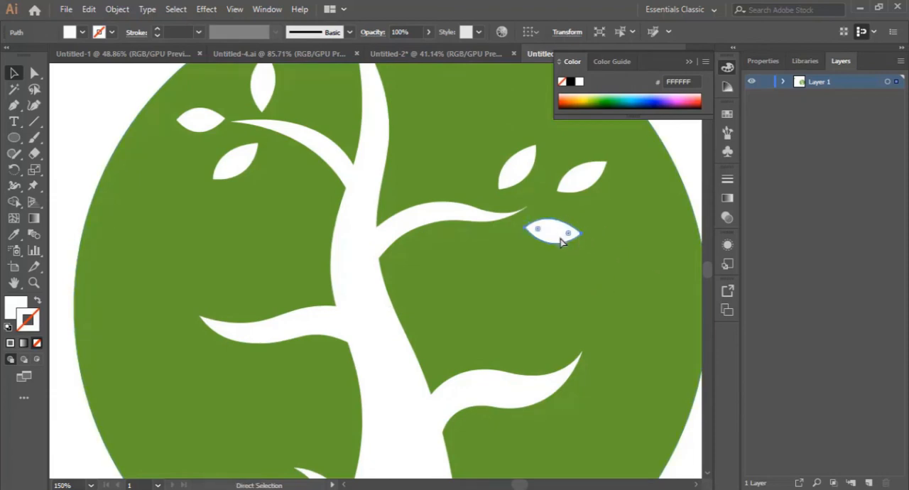
pyautogui.keyDown('shift'); pyautogui.click(519, 167); pyautogui.keyUp('shift')
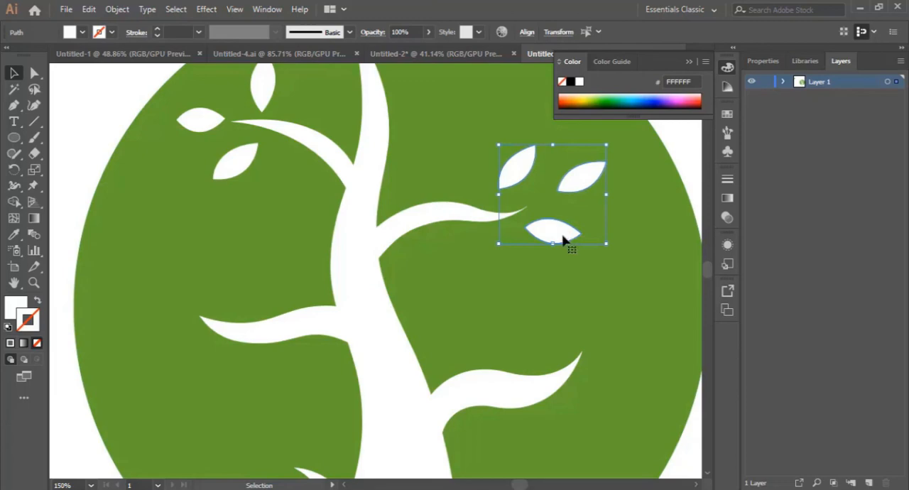
pyautogui.moveTo(563, 240); pyautogui.dragTo(603, 380)
pyautogui.scroll(-1, 435, 358)
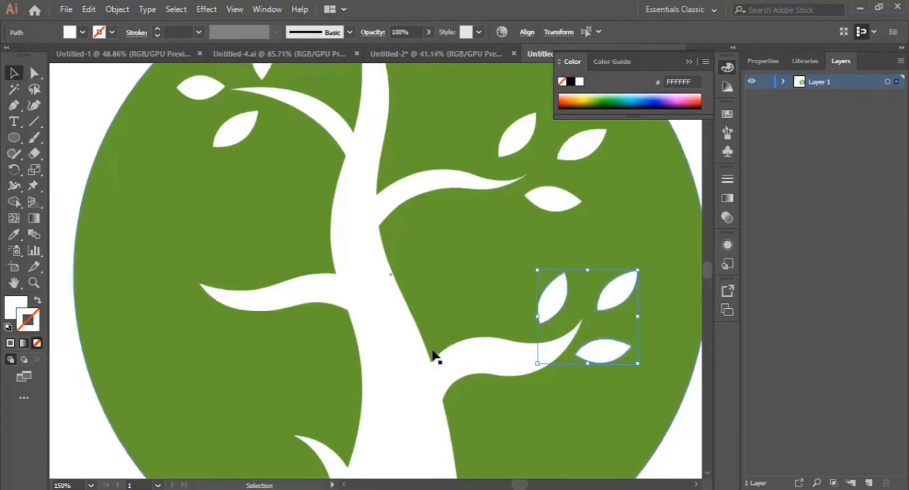
pyautogui.scroll(1, 435, 357)
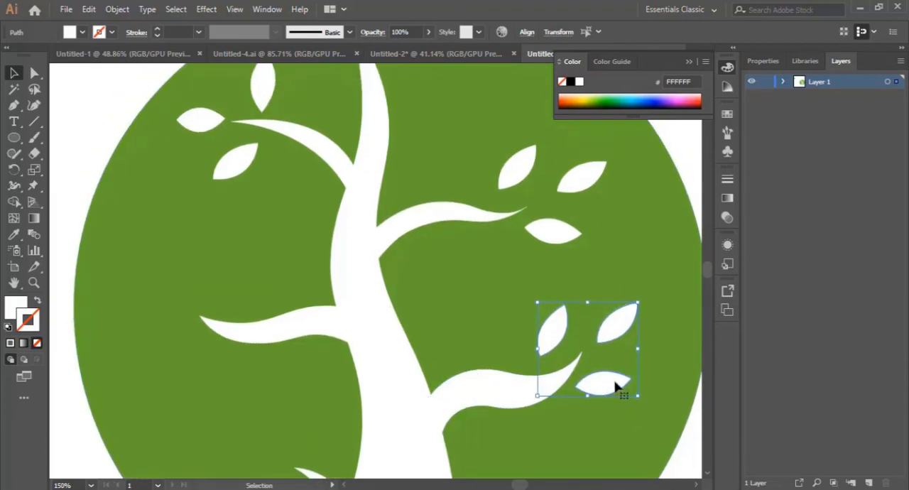
# Copy the lower right branch's three leaves to the middle left branch, rotate them as a set and fit them around its tip
pyautogui.moveTo(607, 386); pyautogui.dragTo(197, 360)
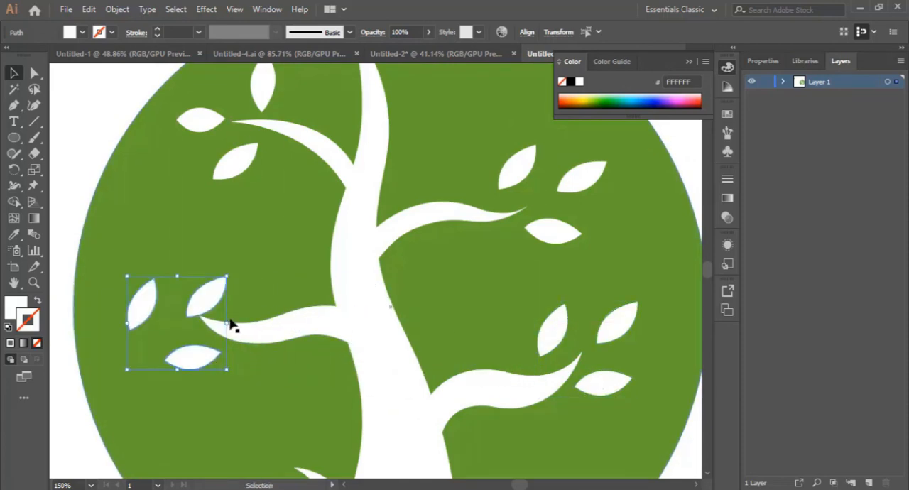
pyautogui.moveTo(229, 317); pyautogui.dragTo(139, 279)
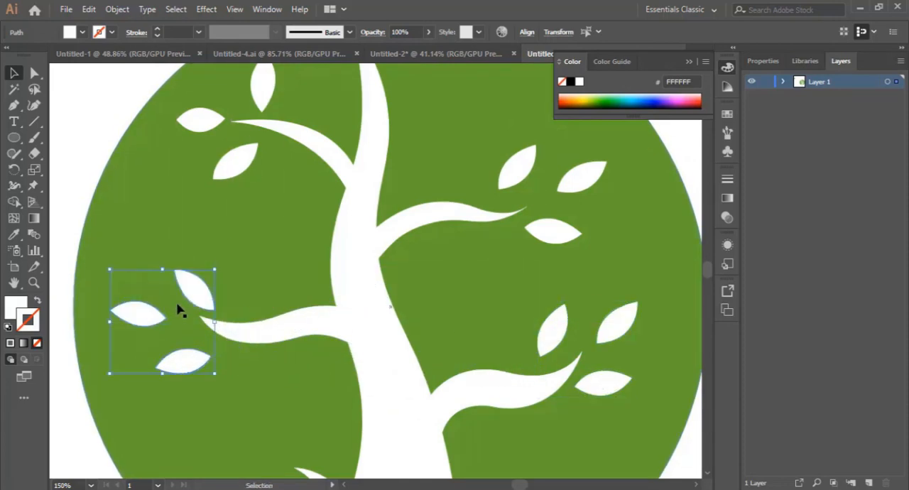
pyautogui.moveTo(204, 302); pyautogui.dragTo(241, 299)
# Copy the leaf below the middle left branch to the tip of the lowest left branch, and deselect it
pyautogui.scroll(-4, 441, 380)
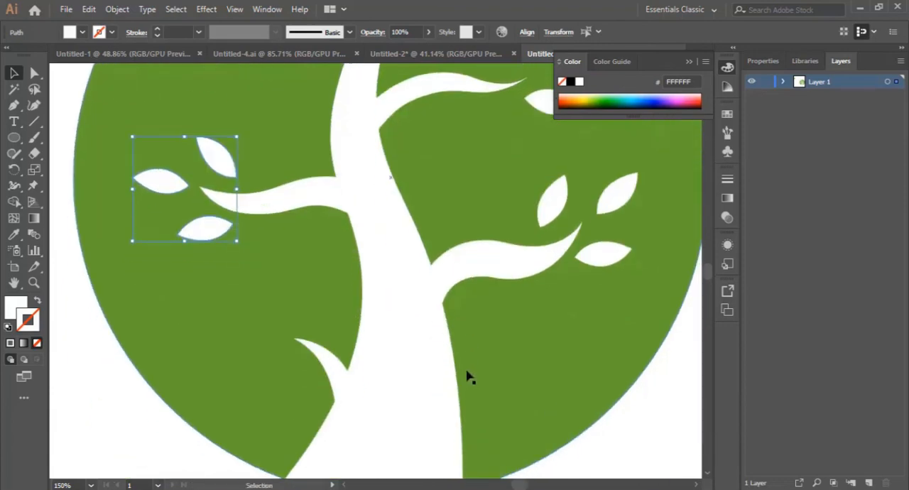
pyautogui.click(220, 268)
pyautogui.click(206, 218)
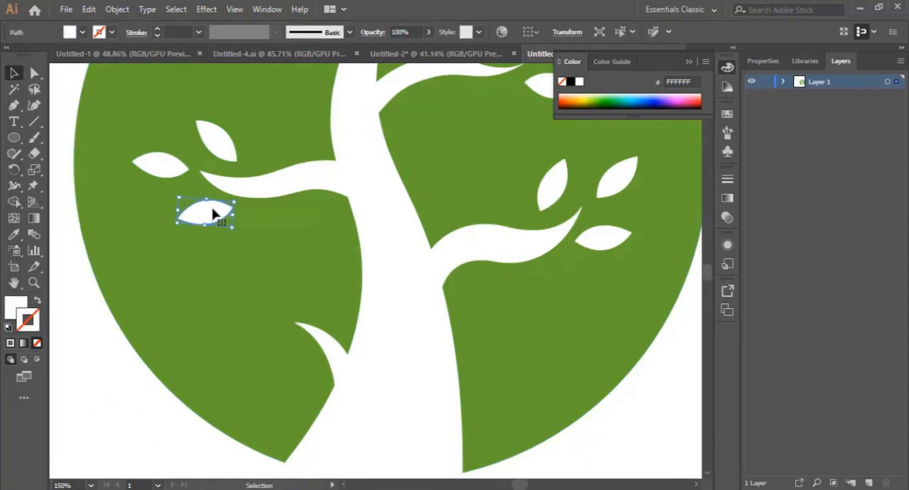
pyautogui.moveTo(213, 213); pyautogui.dragTo(263, 329)
pyautogui.click(204, 451)
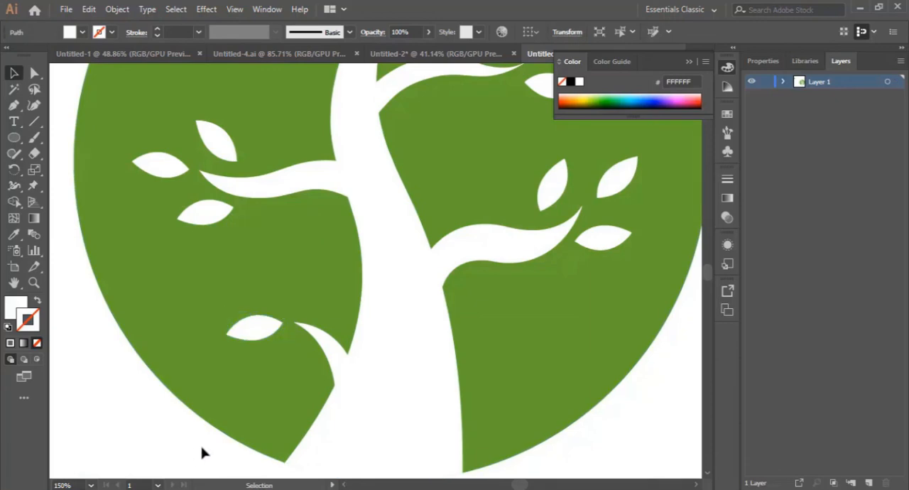
# Examine the whole tree logo on its circle, checking the placement of the branches and leaves
pyautogui.hotkey('ctrl', '-')
pyautogui.hotkey('ctrl', '-')
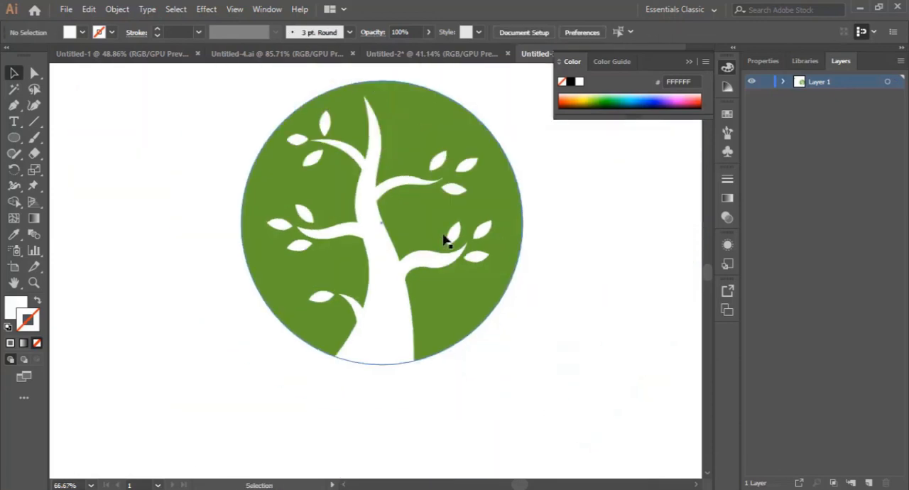
pyautogui.scroll(2, 457, 328)
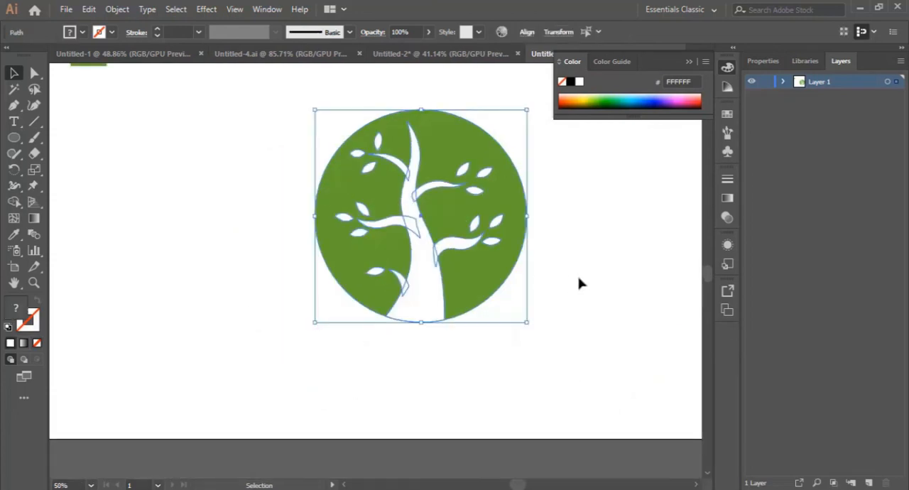
pyautogui.click(579, 278)
pyautogui.scroll(1, 523, 263)
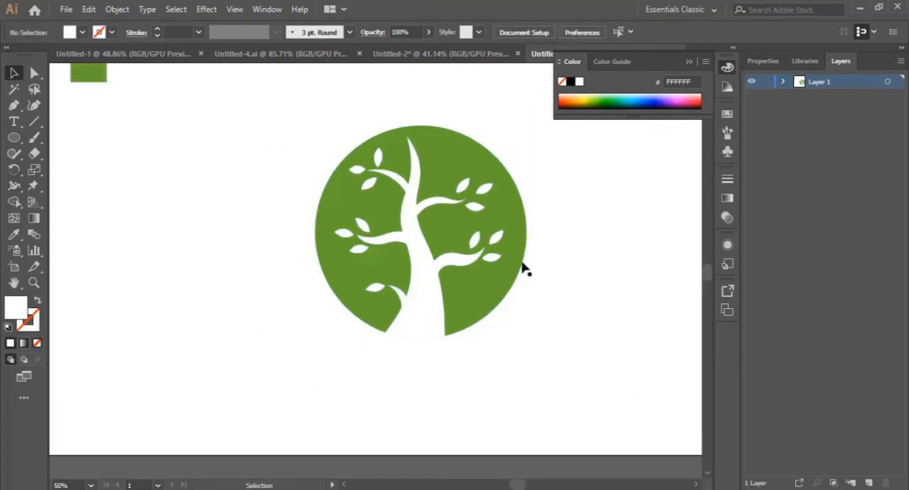
pyautogui.click(498, 237)
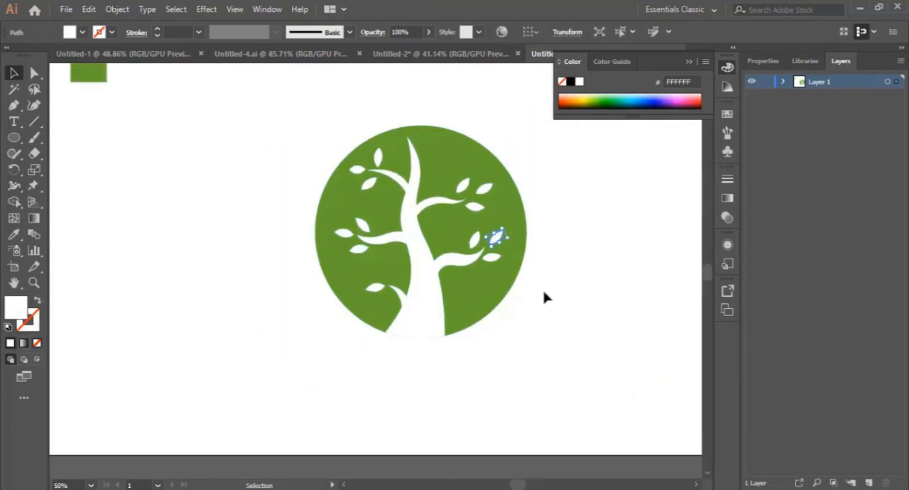
pyautogui.click(544, 299)
pyautogui.click(508, 219)
pyautogui.click(584, 329)
pyautogui.scroll(3, 584, 362)
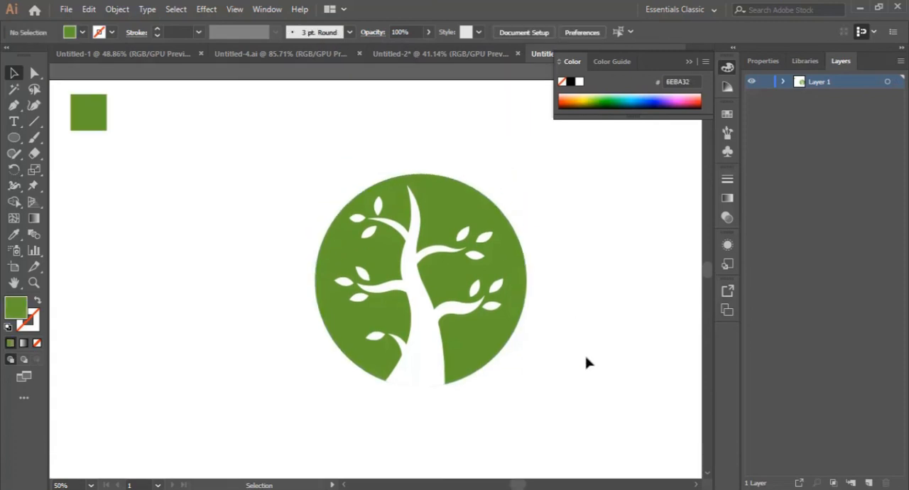
# Try a lighter green fill, #88E03B, on the circle
pyautogui.click(526, 279)
pyautogui.scroll(-3, 374, 285)
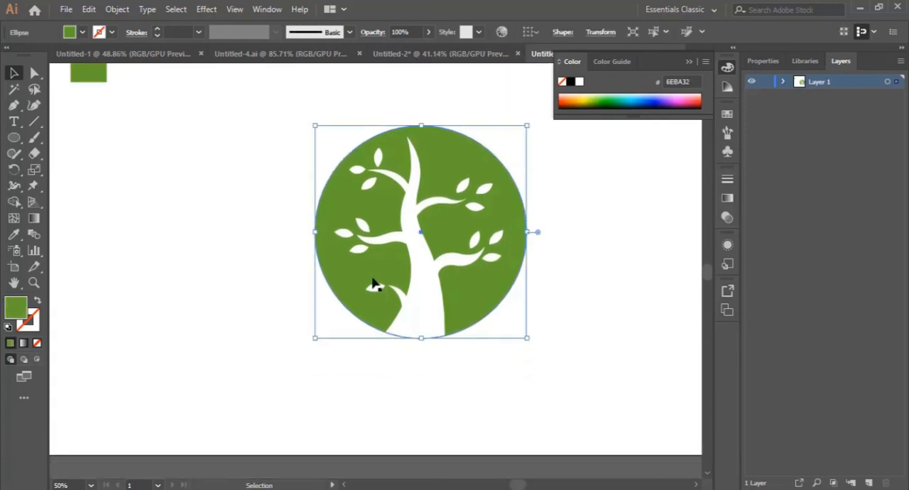
pyautogui.doubleClick(16, 307)
pyautogui.moveTo(600, 213); pyautogui.dragTo(623, 198)
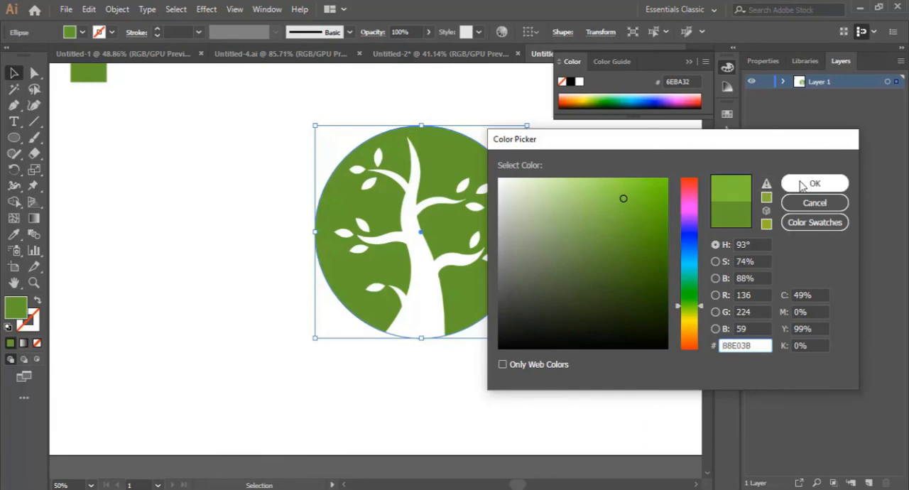
pyautogui.click(814, 184)
# Try an orange fill, #E88D0A, on the circle, and undo both trial fill colours
pyautogui.doubleClick(18, 309)
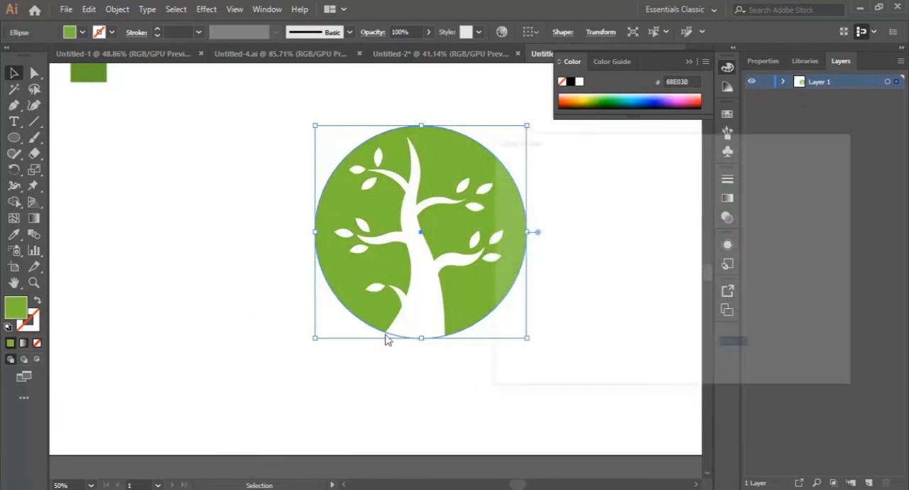
pyautogui.click(690, 328)
pyautogui.click(696, 339)
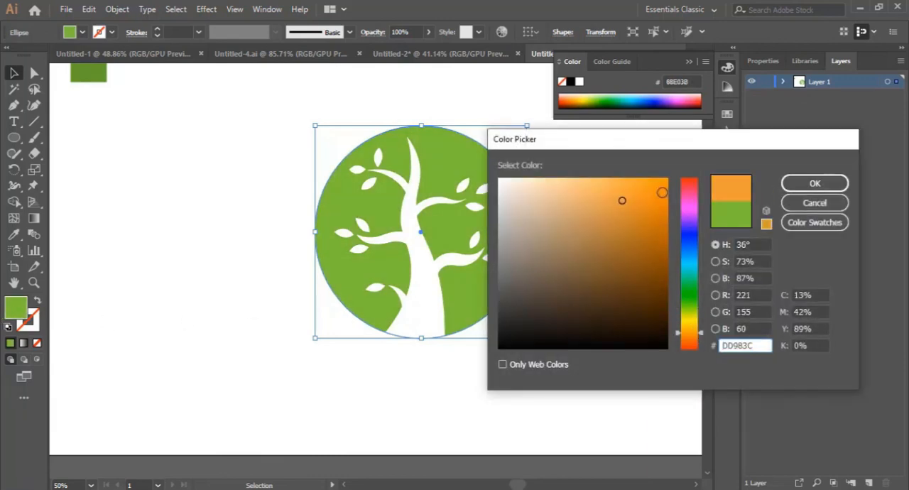
pyautogui.click(661, 193)
pyautogui.click(814, 183)
pyautogui.click(576, 303)
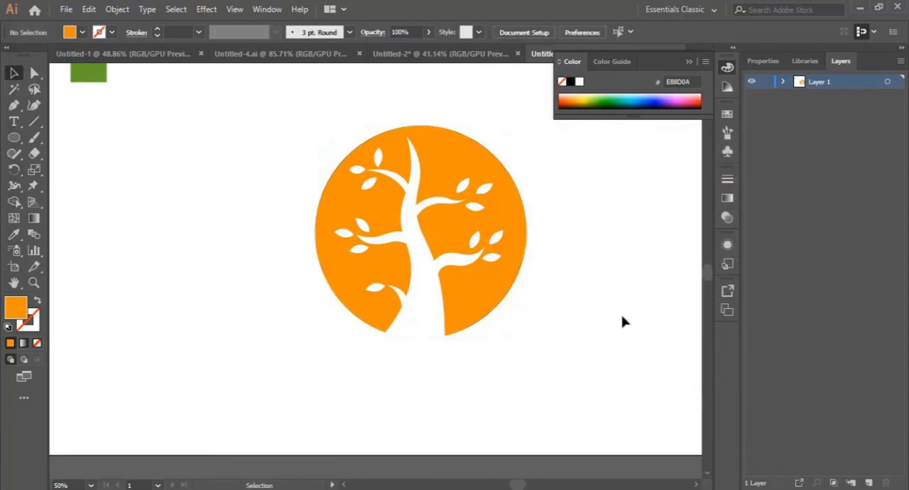
pyautogui.hotkey('ctrl', 'z')
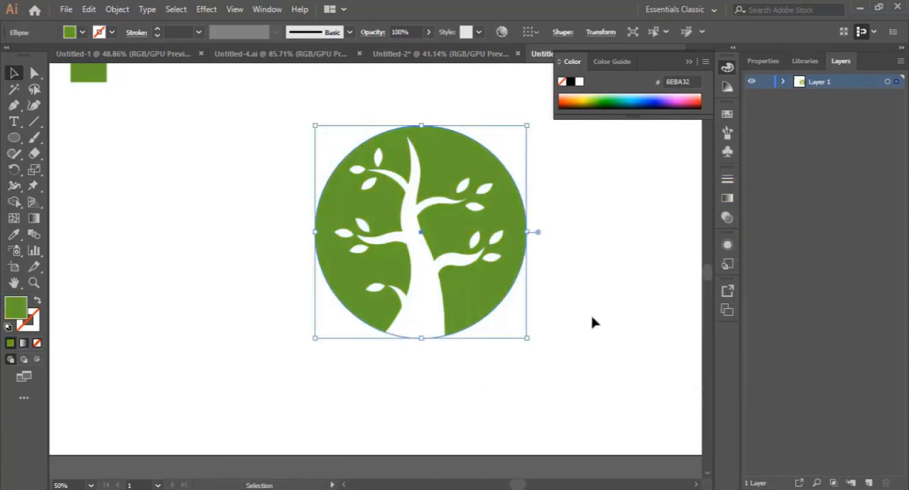
pyautogui.click(614, 306)
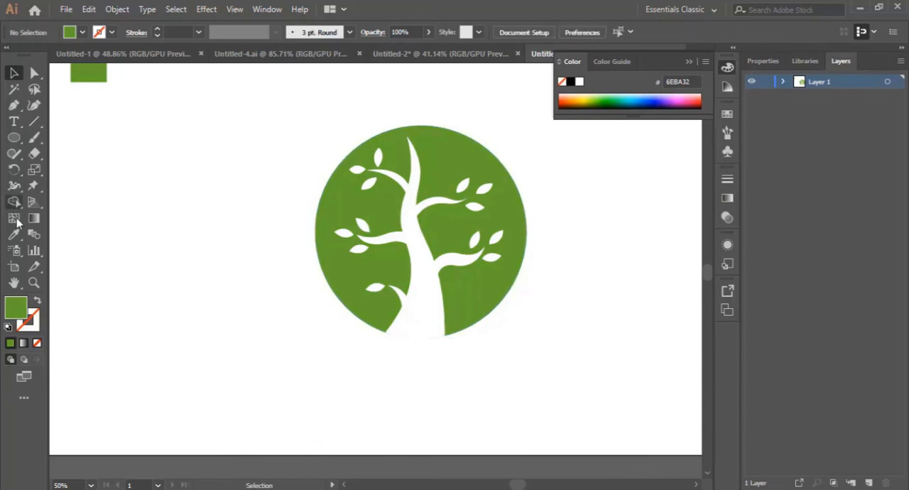
# Add the text TREE LOGO at 72 pt and centre it below the circle
pyautogui.click(13, 122)
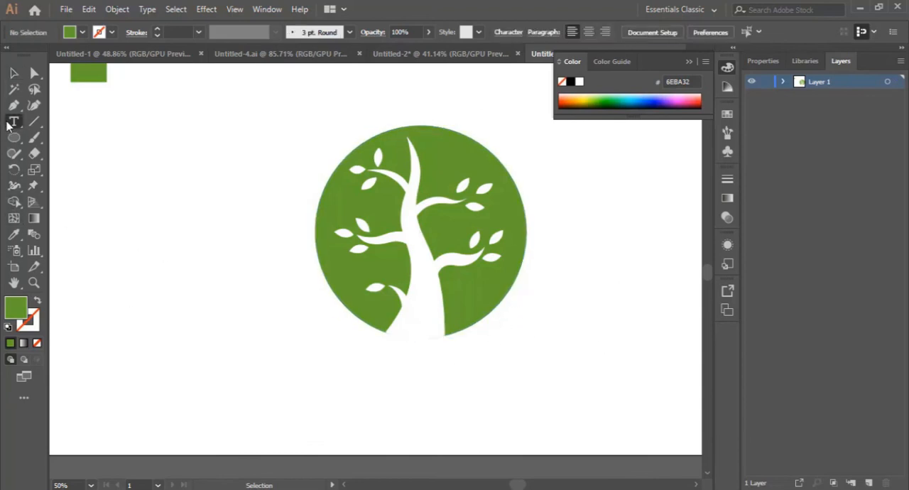
pyautogui.click(401, 367)
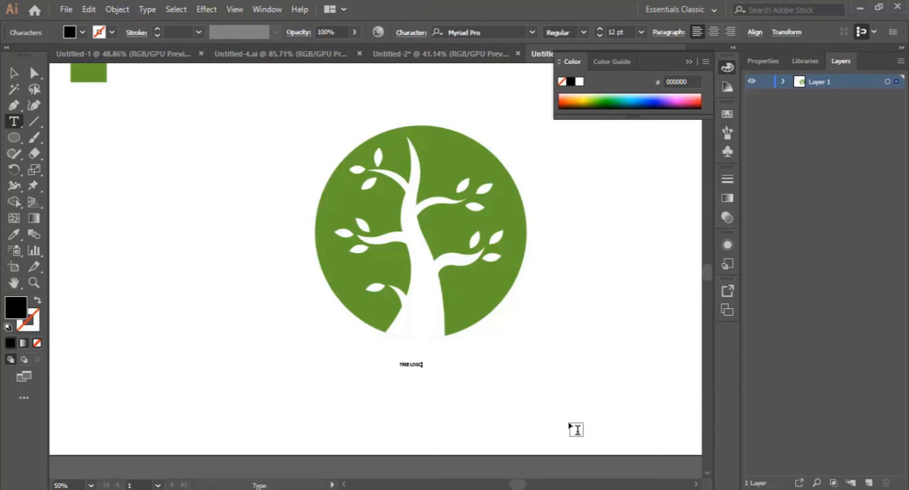
pyautogui.hotkey('ctrl', 'a')
pyautogui.click(640, 32)
pyautogui.click(668, 271)
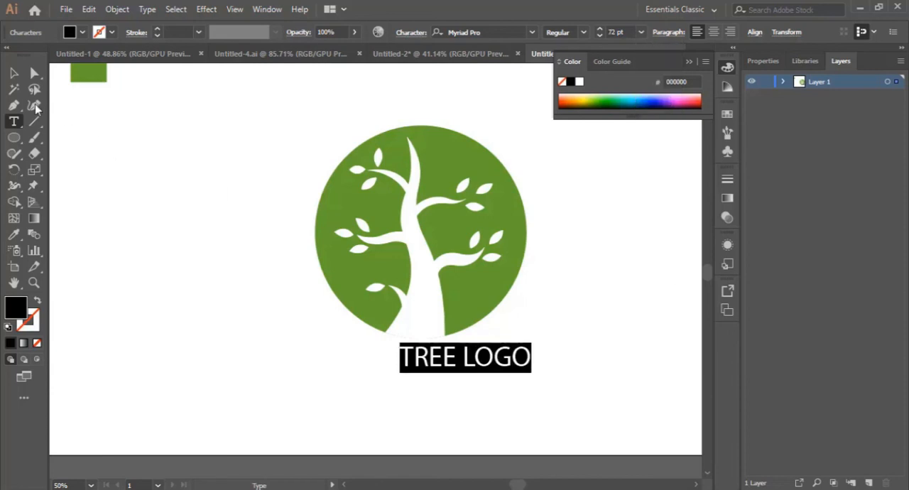
pyautogui.press('Escape')
pyautogui.click(576, 393)
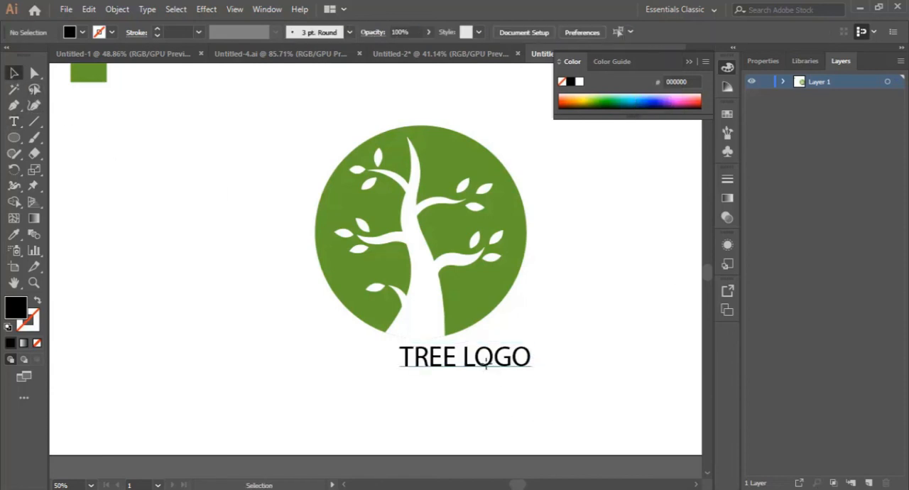
pyautogui.moveTo(486, 364); pyautogui.dragTo(446, 381)
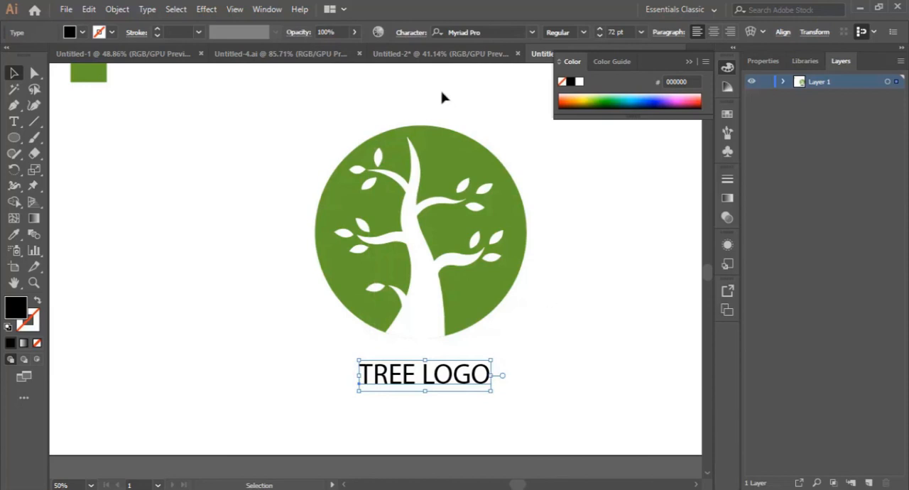
# Compare the result with the reference logo in the Untitled-2 document, return to the new document and deselect the text
pyautogui.click(446, 56)
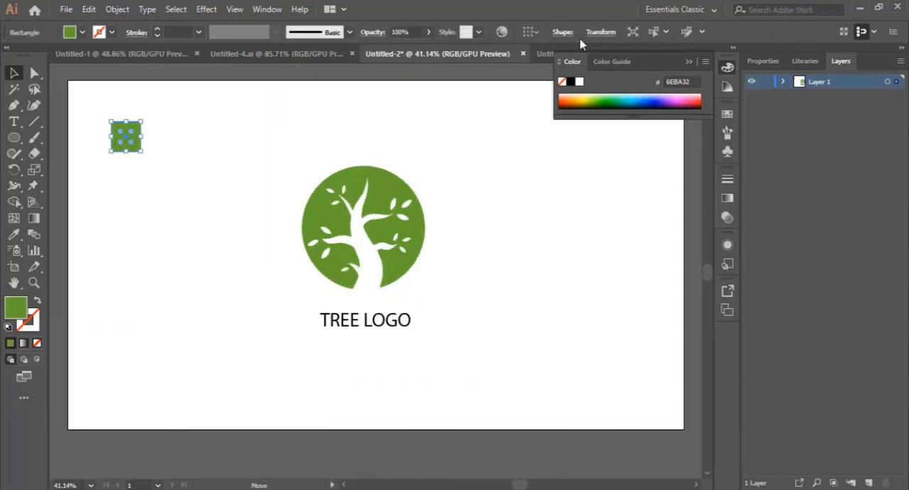
pyautogui.click(544, 54)
pyautogui.click(576, 339)
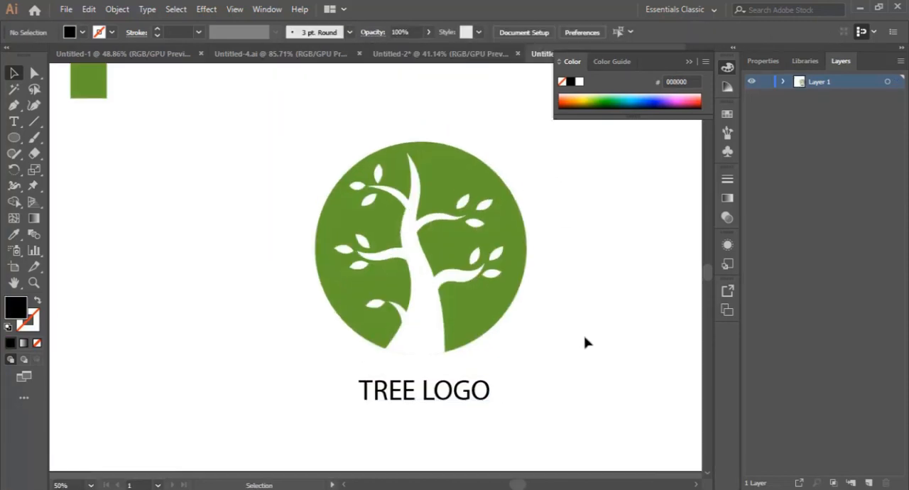